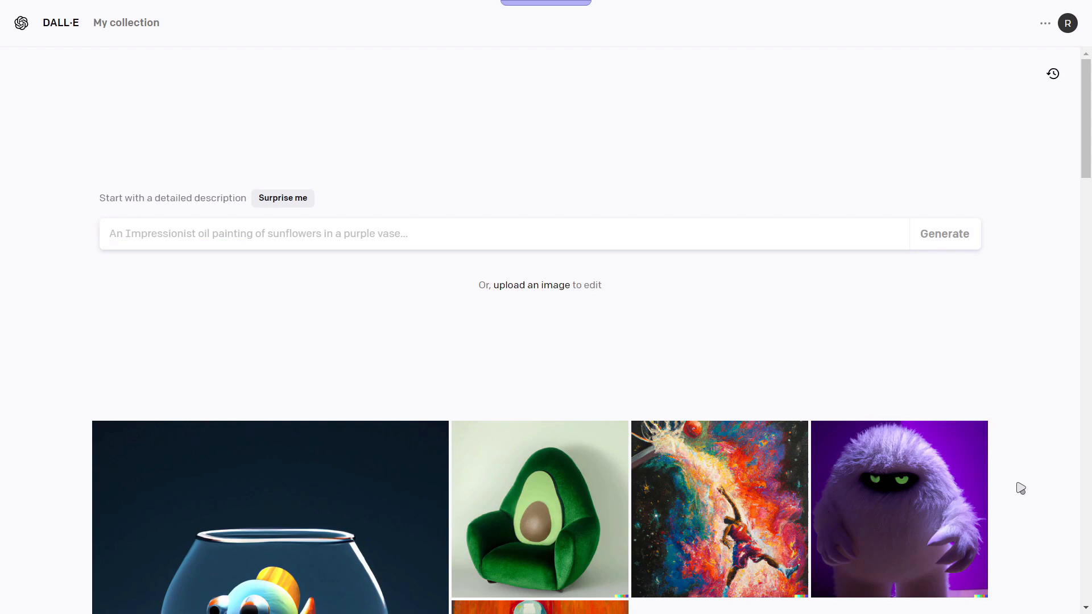
- Generate images from the description "an artistic render of a grey cube" and browse the full-size results
click(524, 230)
text(an artistic render of a grey cube)
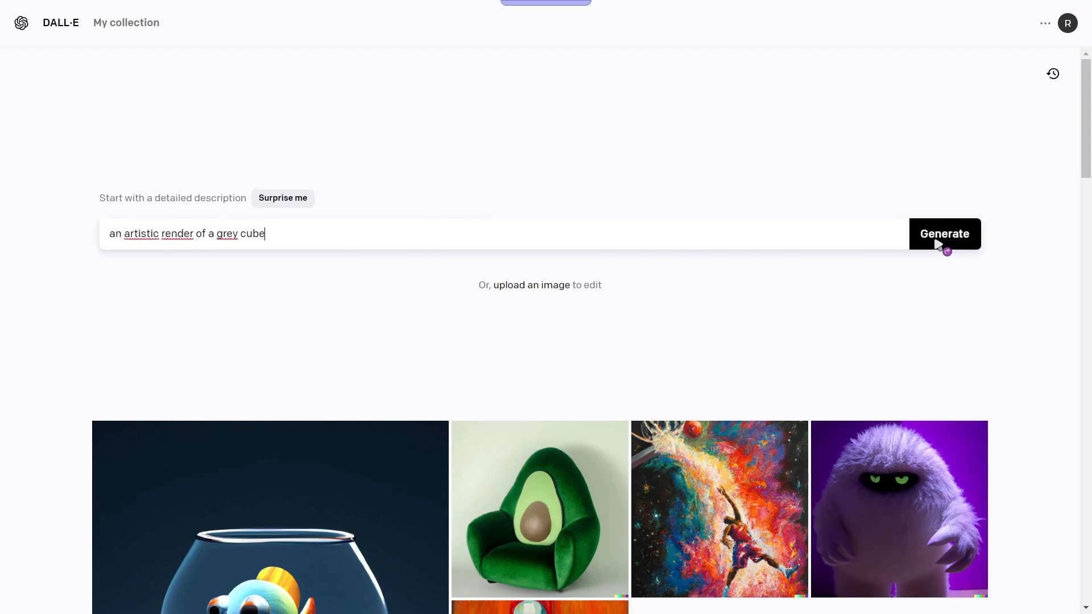
click(939, 244)
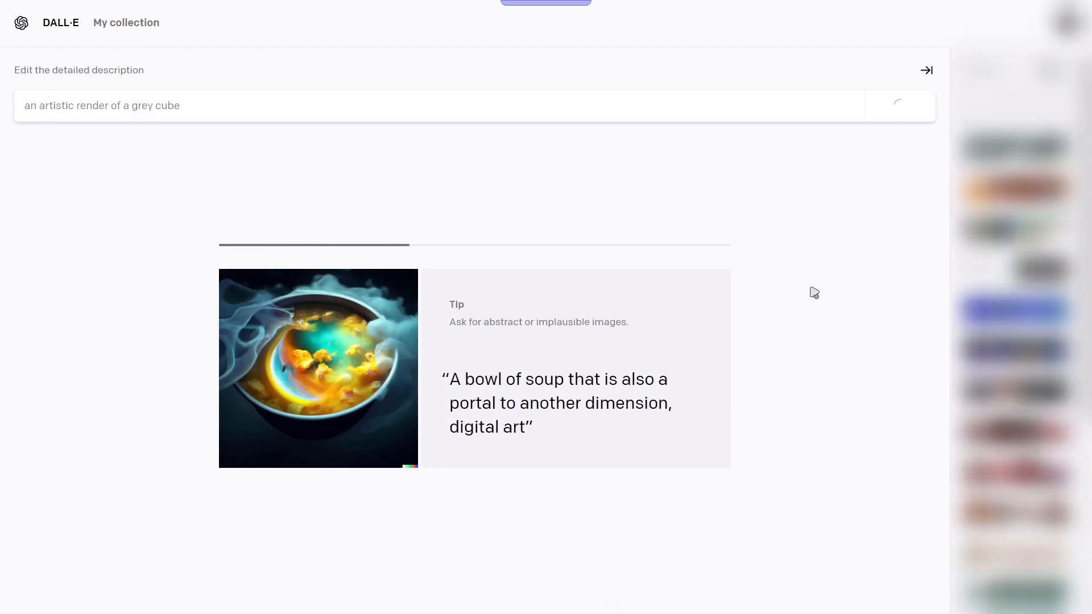
click(138, 316)
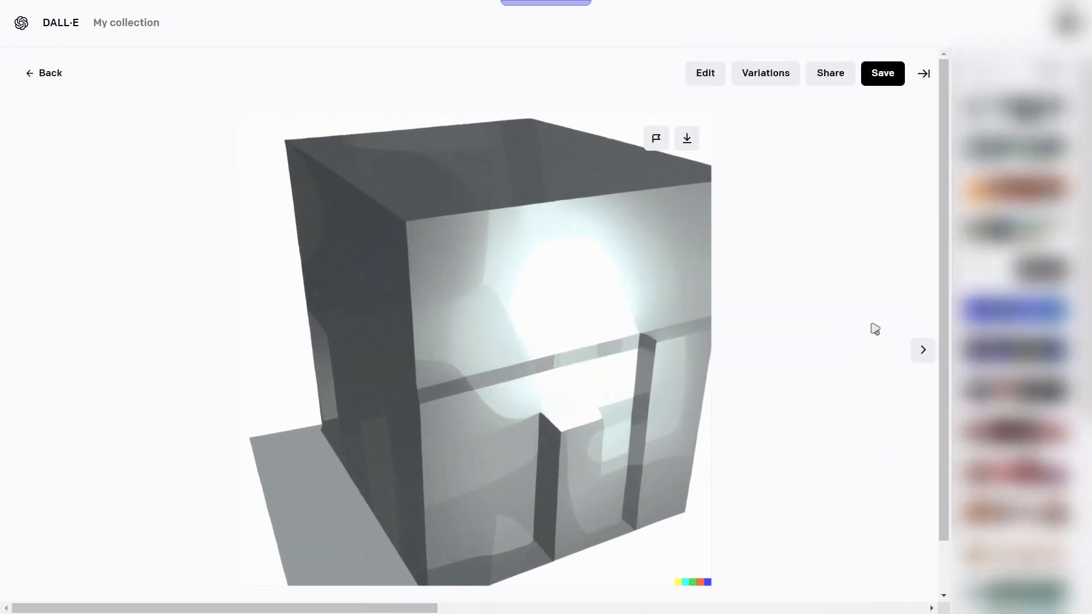
click(922, 350)
click(922, 349)
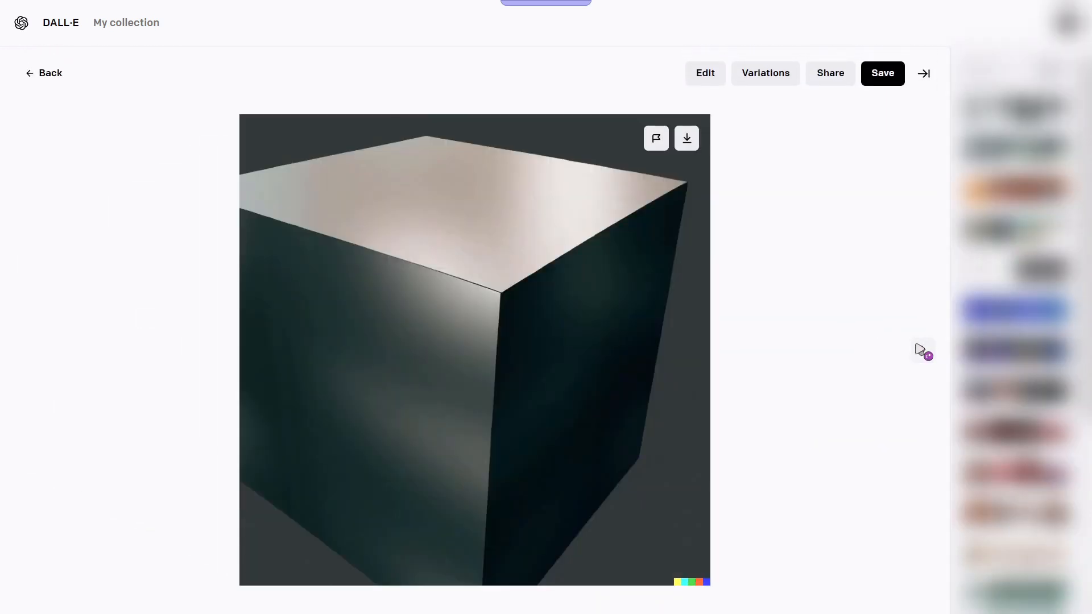
click(921, 349)
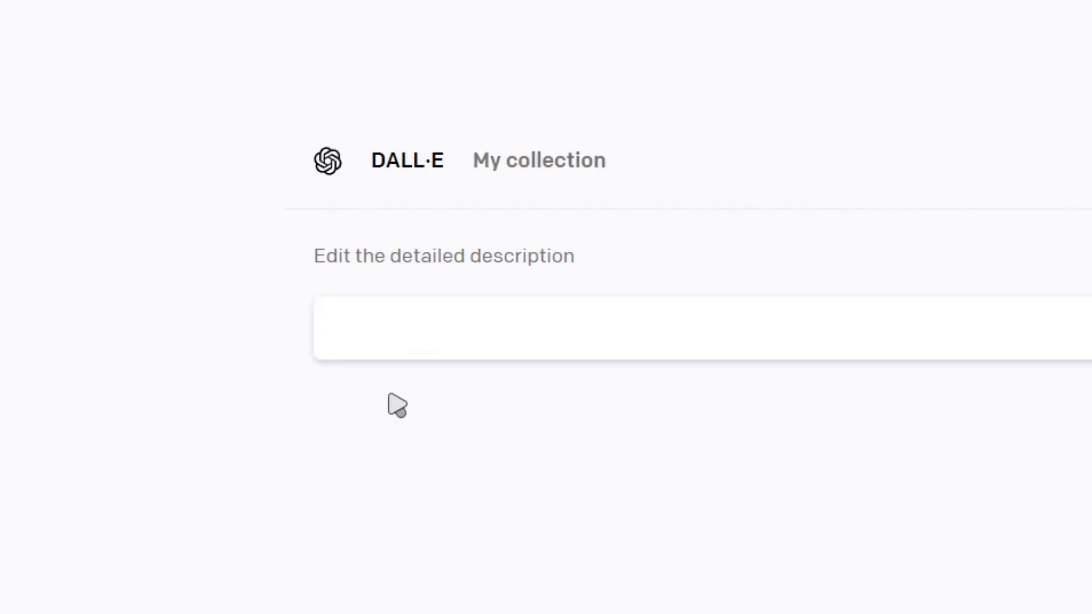
- Generate images from the description "a ferrari from the future", browse the full-size results and reopen the car with the lightning
text(a ferrari from the future)
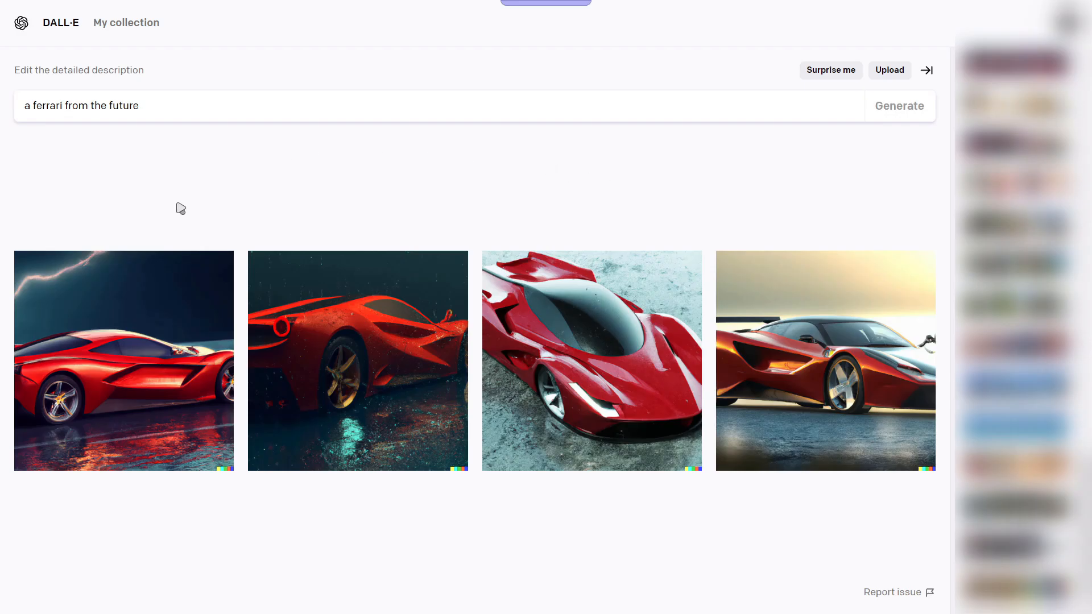
click(122, 305)
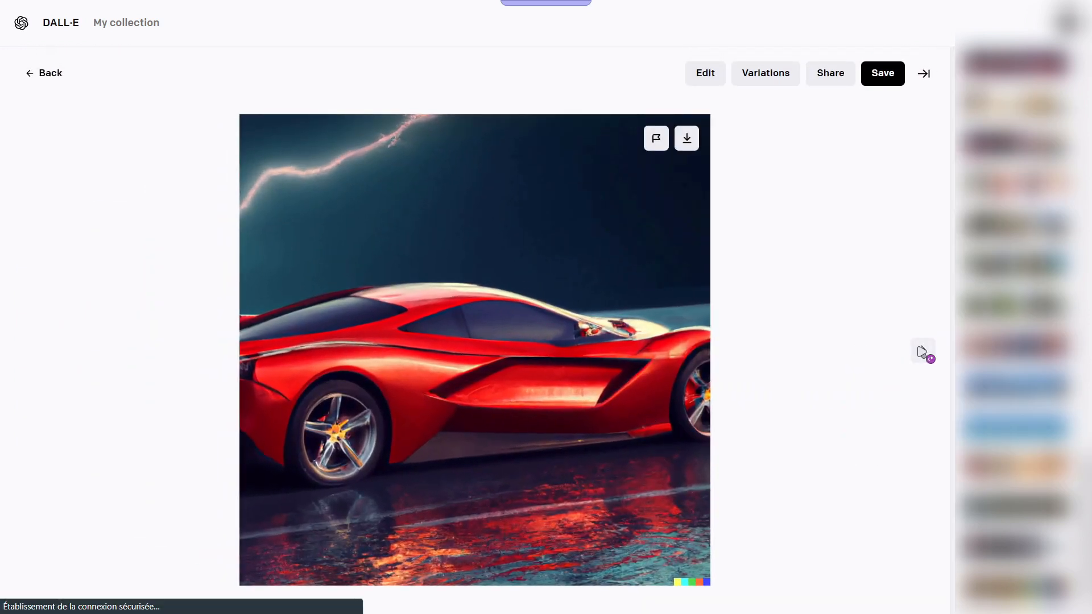
click(923, 351)
click(923, 351)
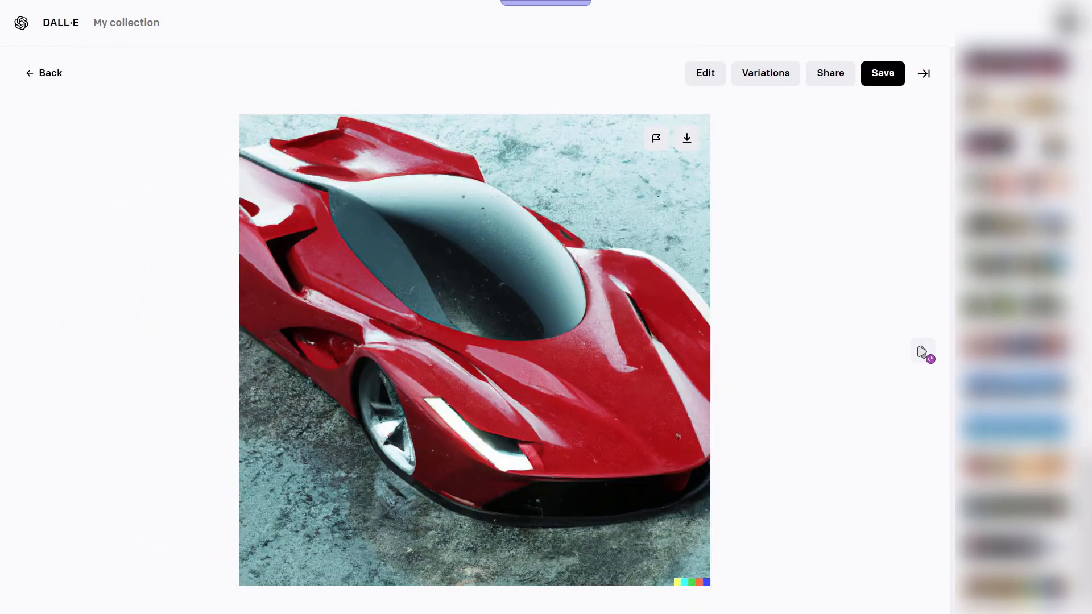
click(922, 351)
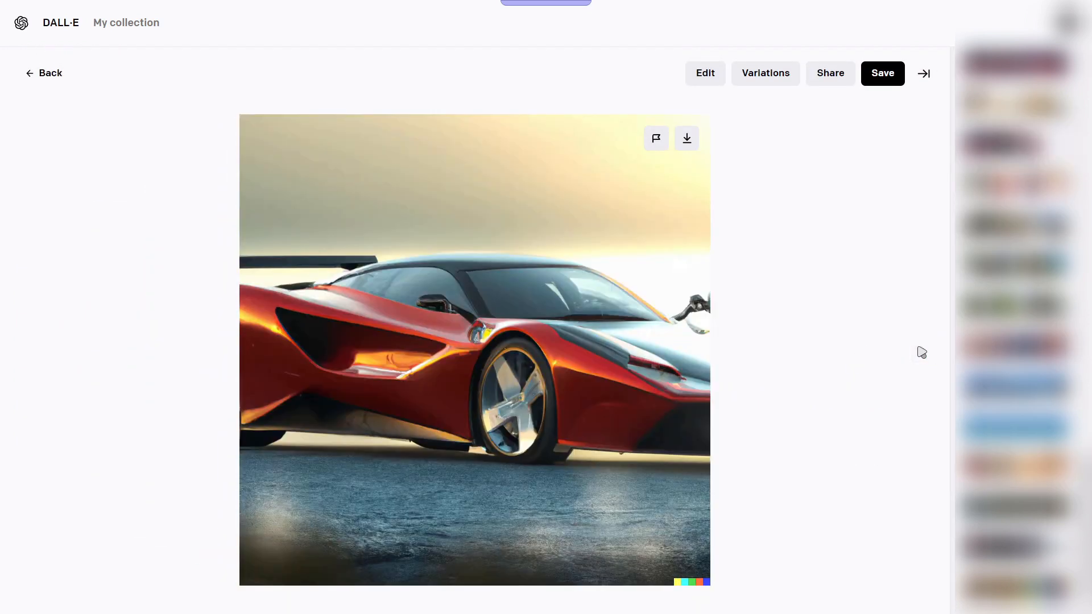
click(43, 78)
click(128, 302)
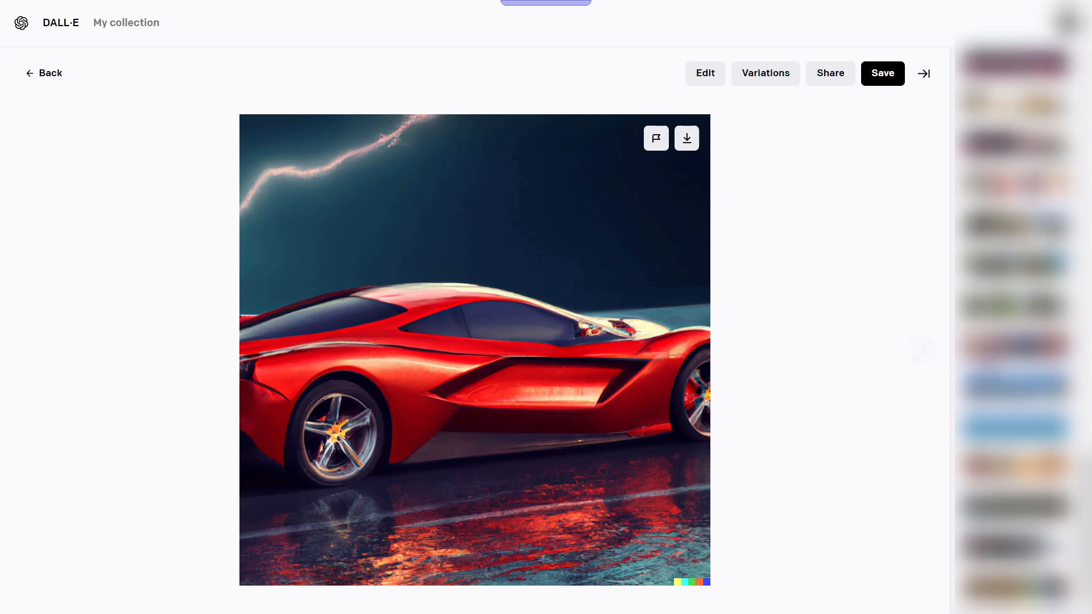
- Open the extended version of the lightning Ferrari from the generation history, dismiss the credits notice and browse its results
scroll(1018, 390, up, 3)
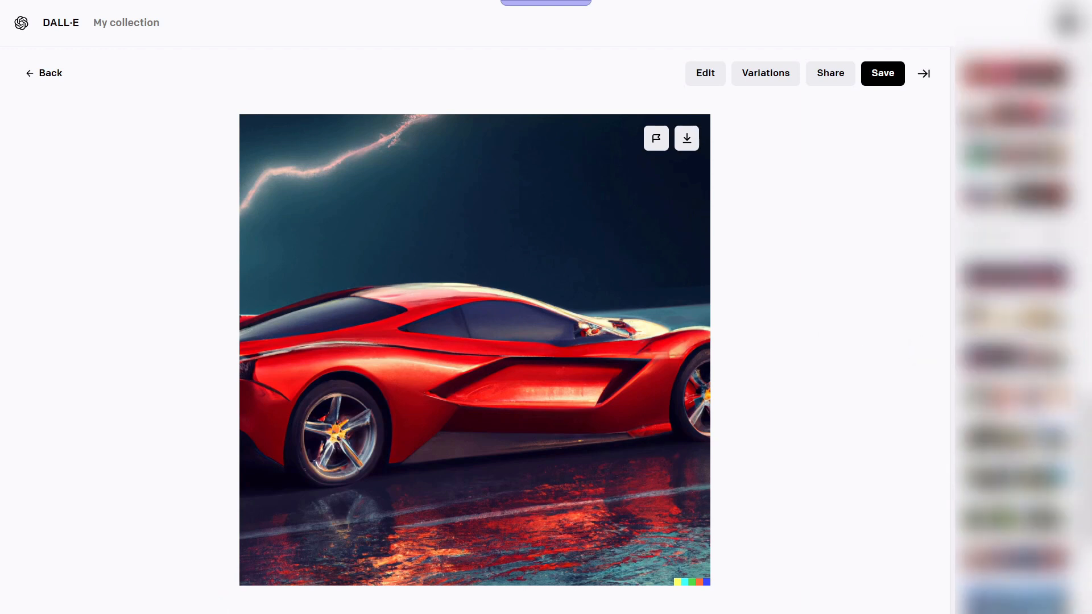
scroll(1018, 390, up, 3)
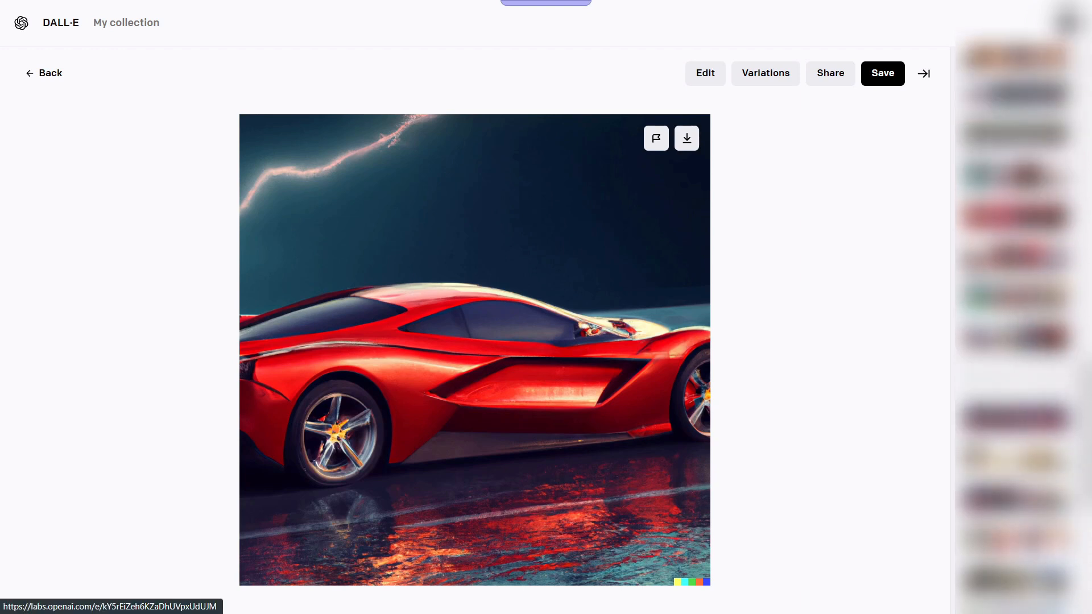
click(1018, 94)
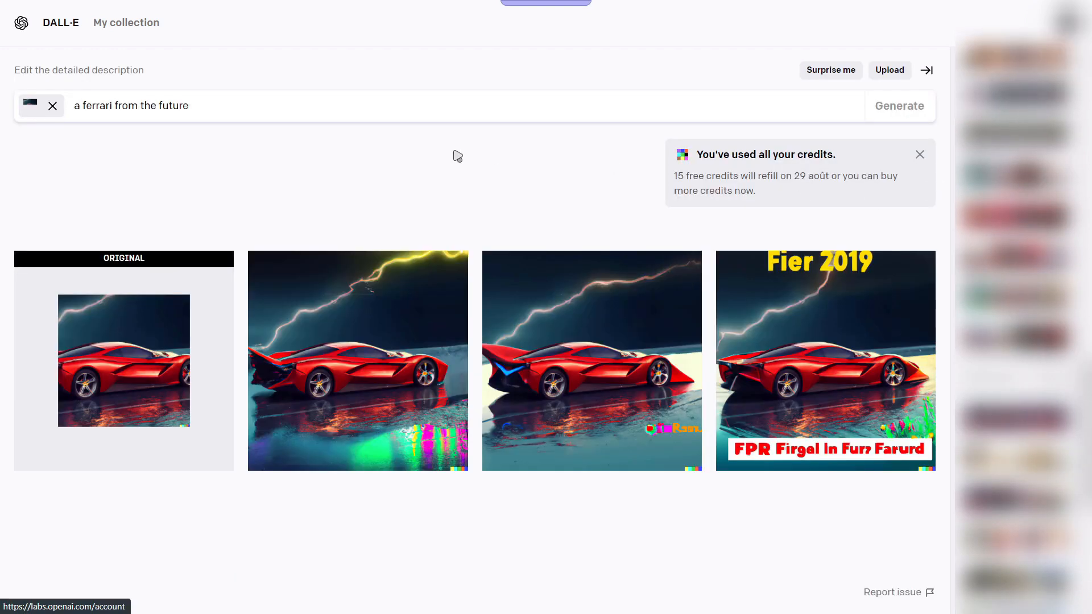
click(920, 158)
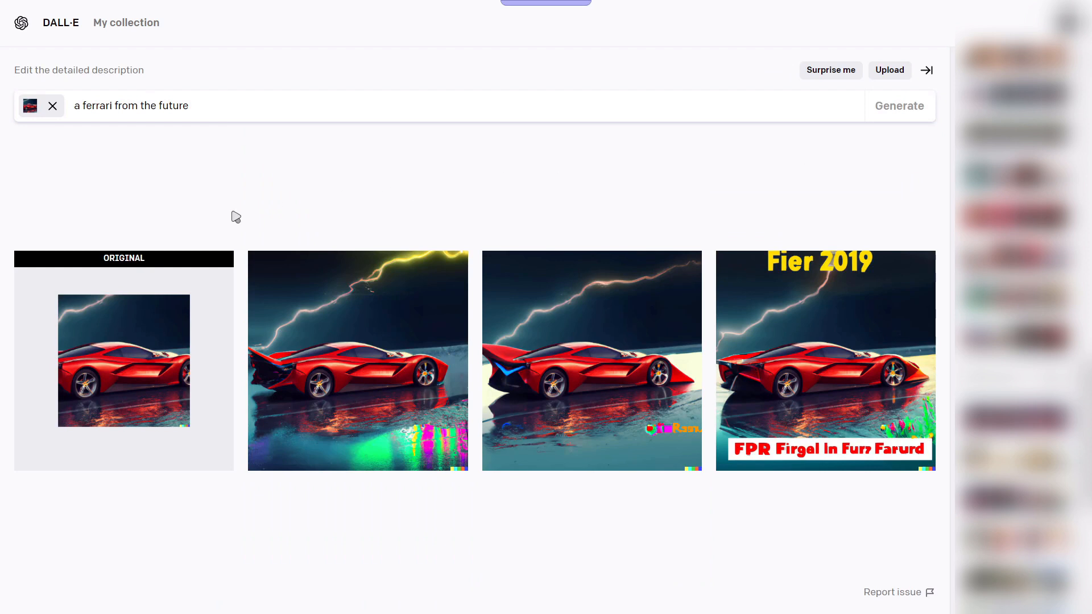
click(144, 299)
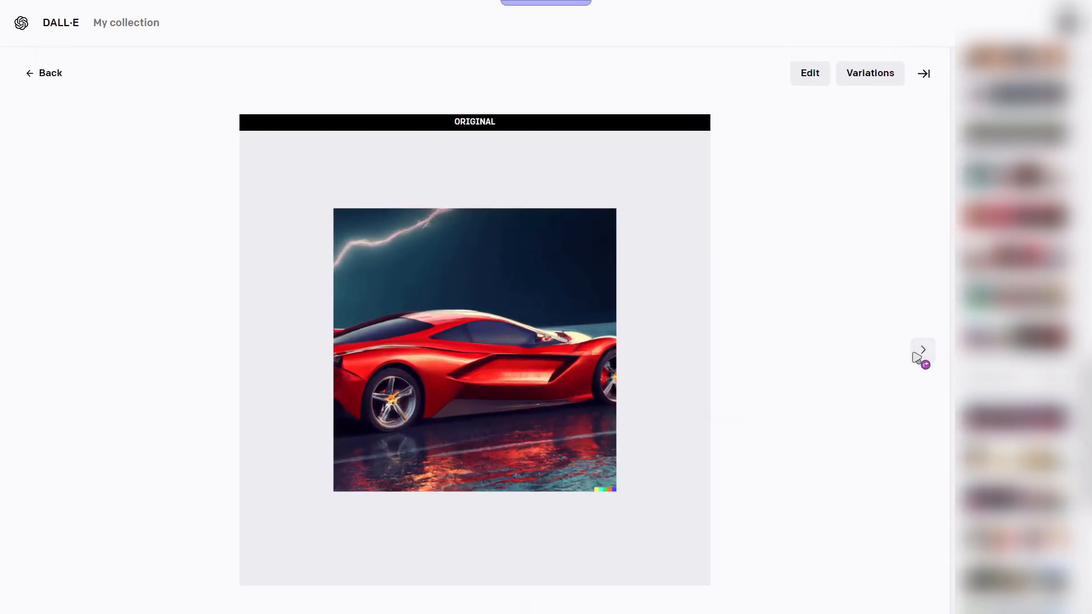
click(917, 357)
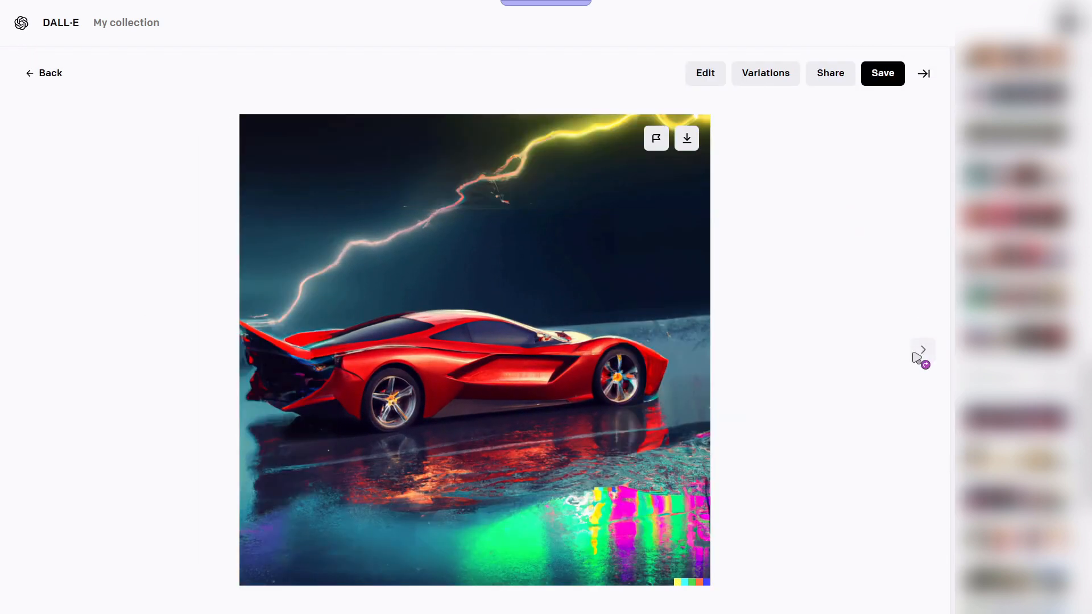
click(918, 357)
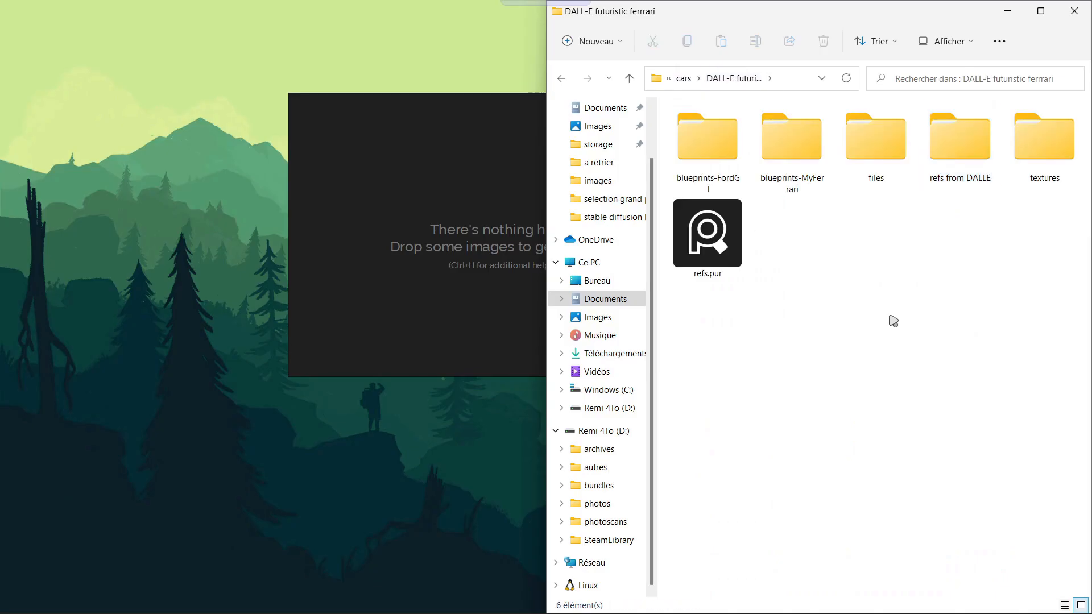
- In the file manager, open the "refs from DALLE" folder and load all its images into the empty PureRef board
double_click(951, 178)
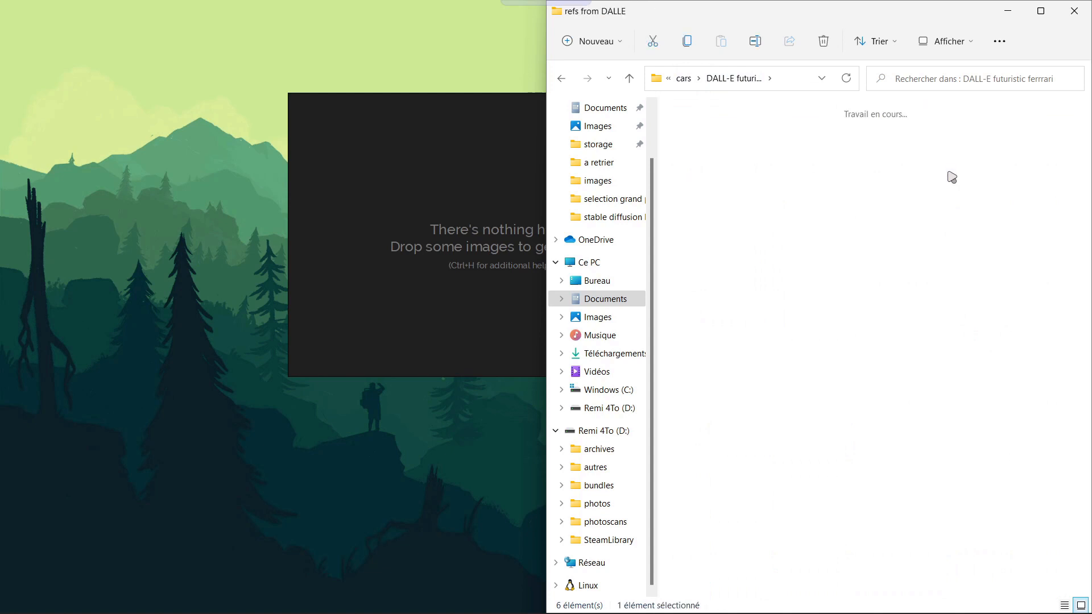
scroll(1039, 531, down, 5)
drag(1047, 557, 674, 108)
drag(724, 136, 452, 215)
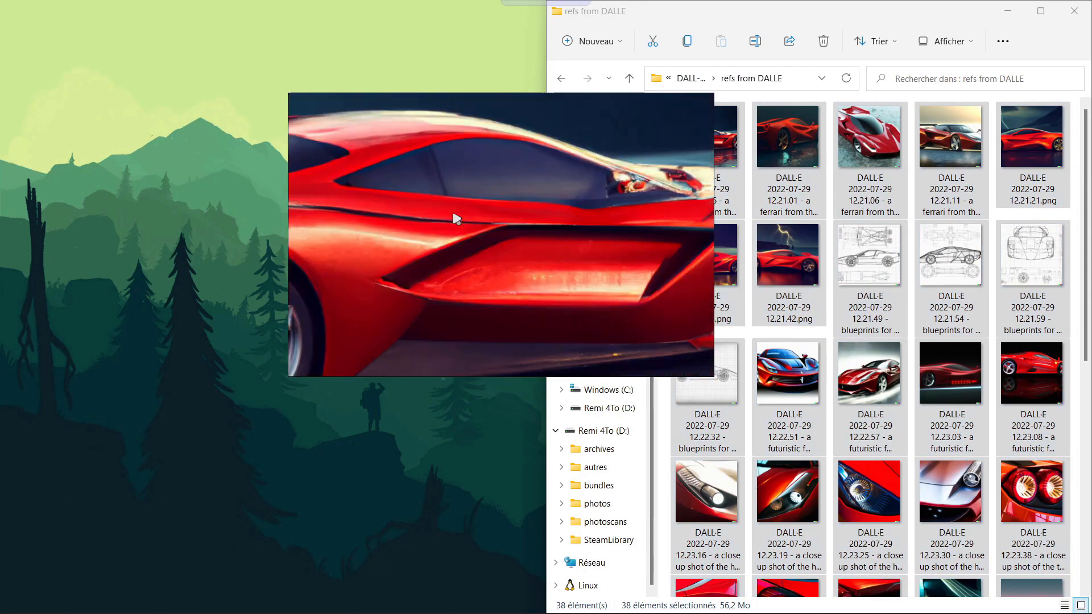
- Examine the imported car reference images across the PureRef board
key(ctrl+f)
key(ctrl+r)
middle_drag(979, 256, 614, 307)
scroll(670, 351, down, 6)
middle_drag(705, 381, 496, 256)
scroll(496, 256, down, 3)
middle_drag(632, 366, 613, 347)
scroll(631, 327, up, 2)
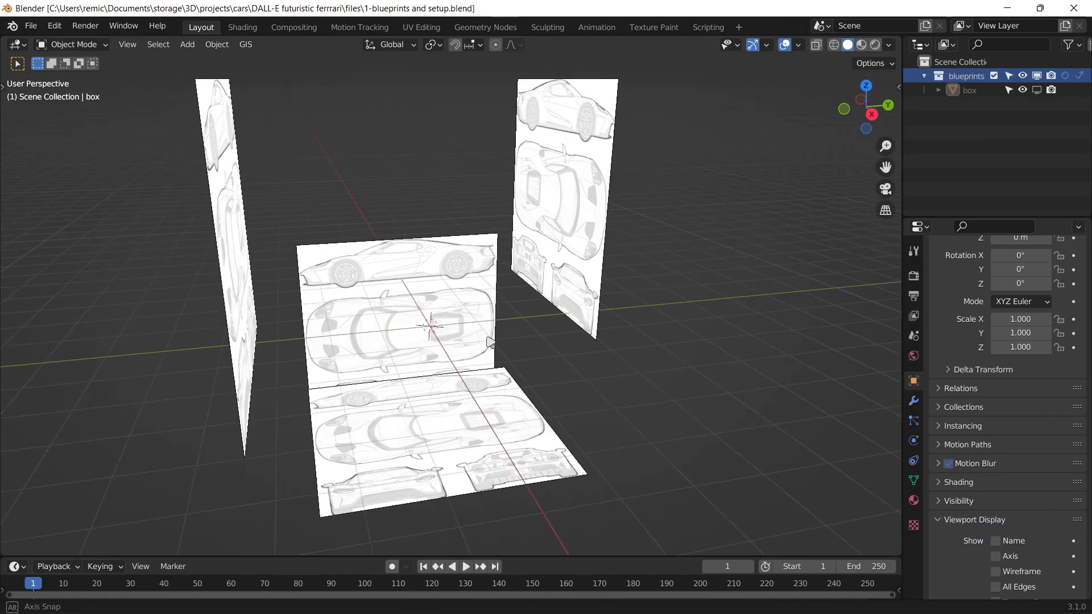
- In Blender, inspect the arrangement of the car blueprint planes from an angle and from above
middle_drag(490, 342, 535, 415)
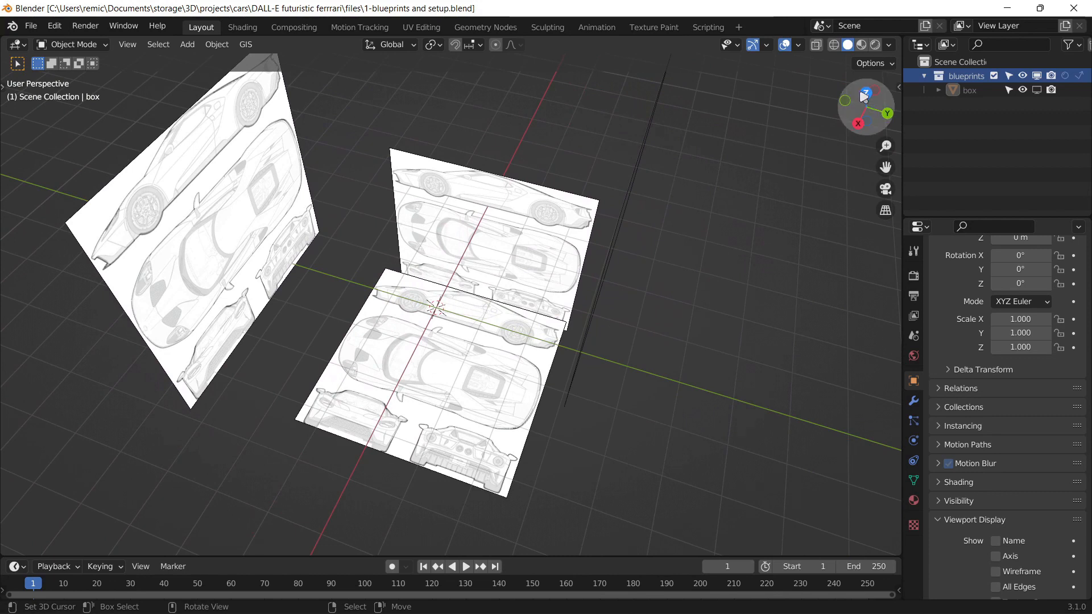
click(864, 94)
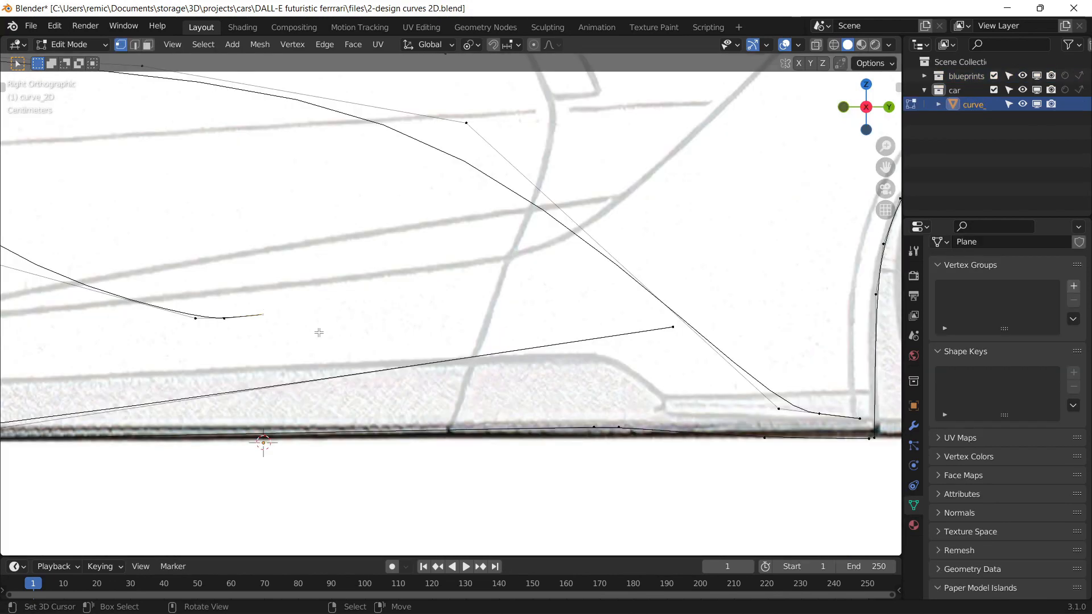
- Extrude the open end of the lower side line of curve_2D about 0.6 m rearward and return to Object Mode
key(e)
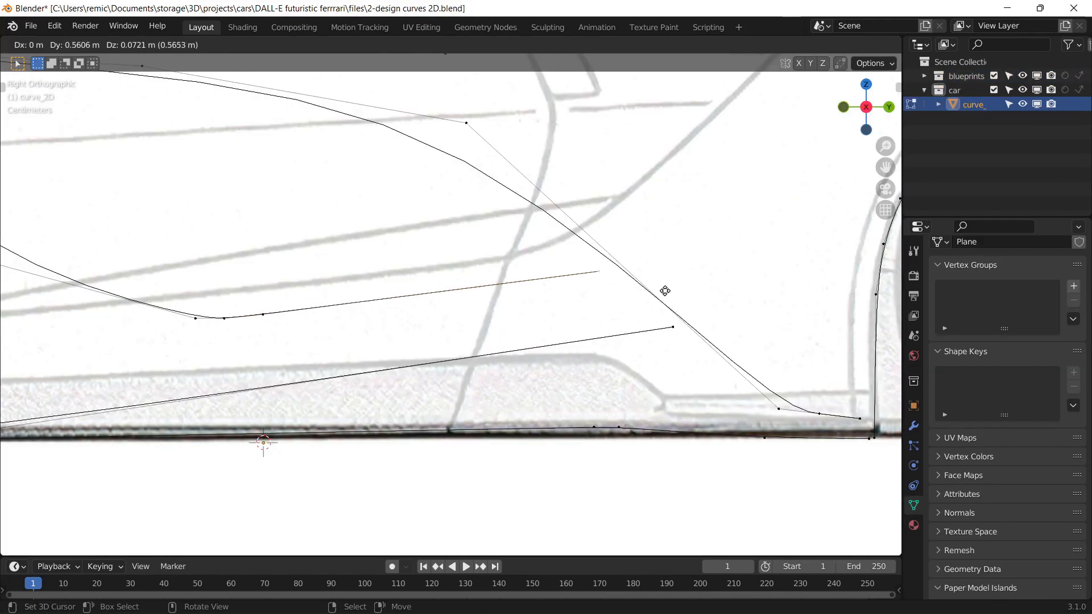
click(709, 279)
key(Tab)
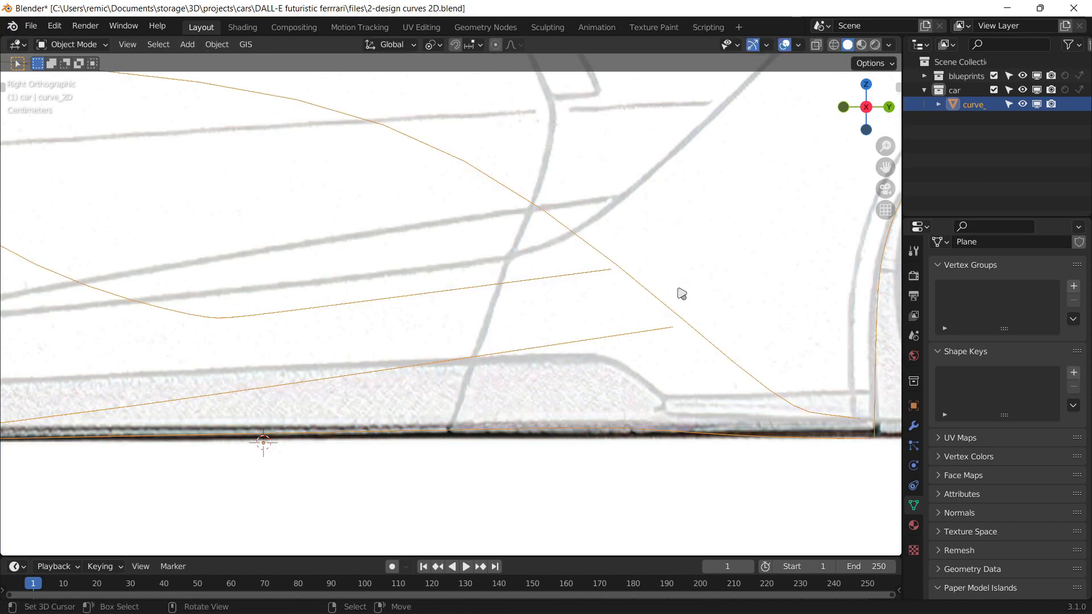
- Exclude the blueprints collection to isolate the car's design curves and view them from an angle
scroll(680, 292, down, 11)
shift+middle_drag(669, 182, 723, 216)
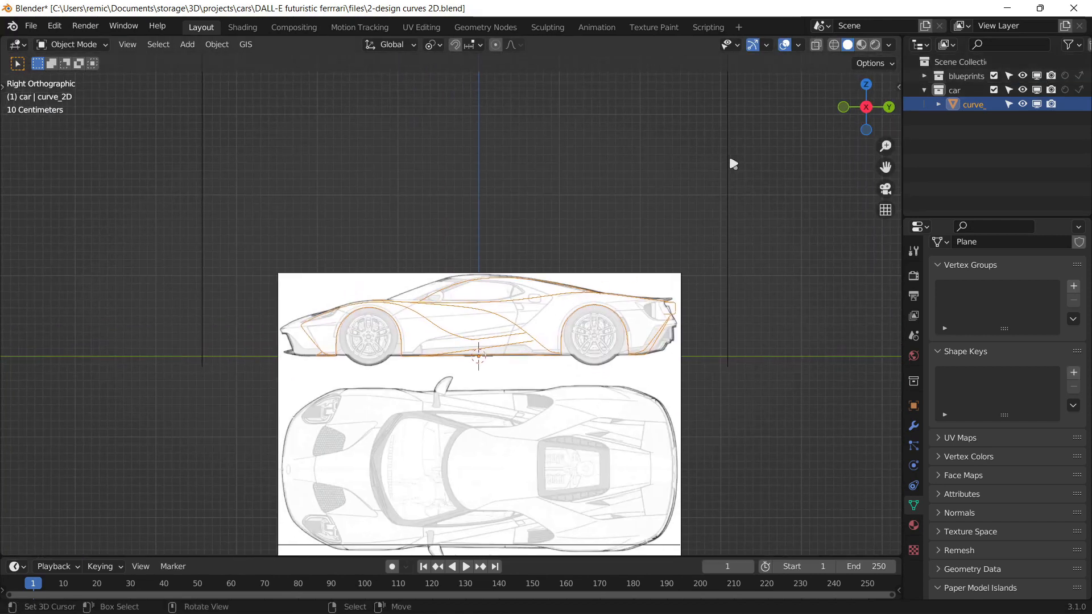
click(993, 75)
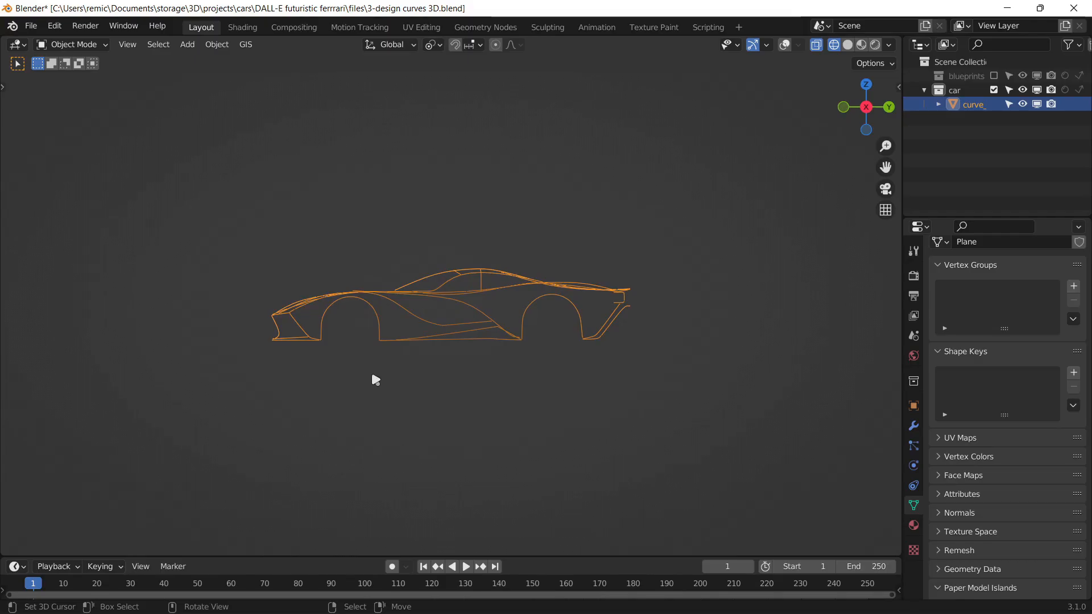
middle_drag(362, 370, 429, 404)
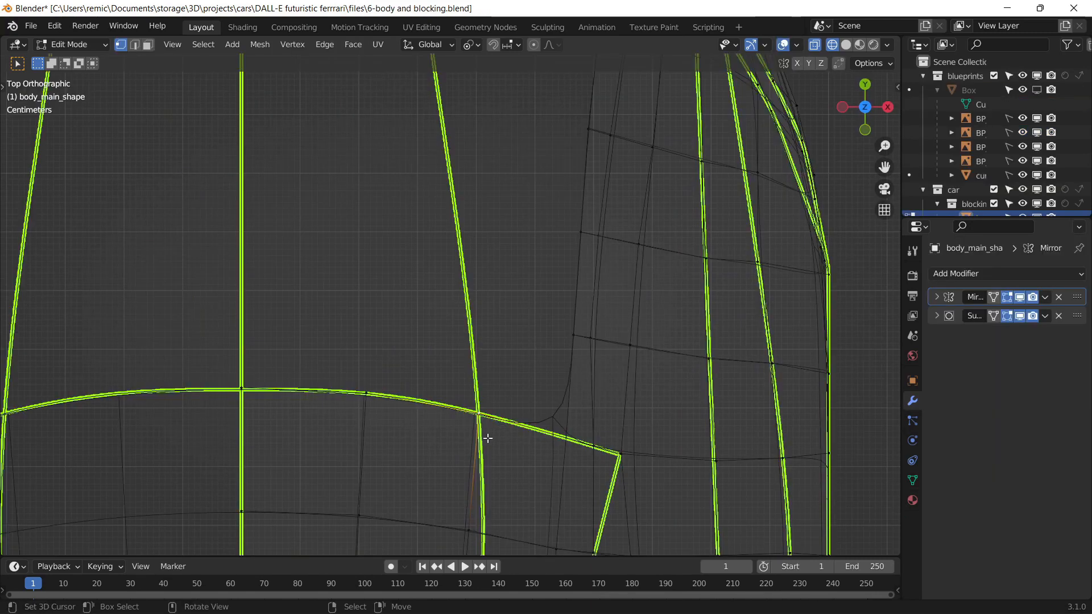
- Extrude the vertex at the guide curve intersection of body_main_shape about 0.15 m along the green curve in top view
shift+middle_drag(488, 434, 516, 455)
key(g)
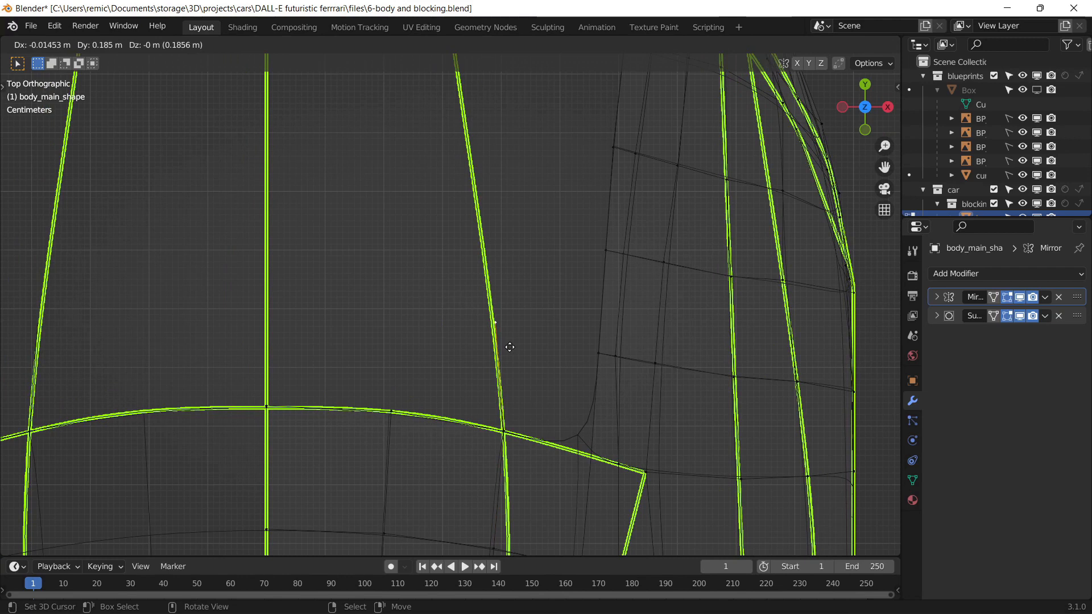
click(508, 368)
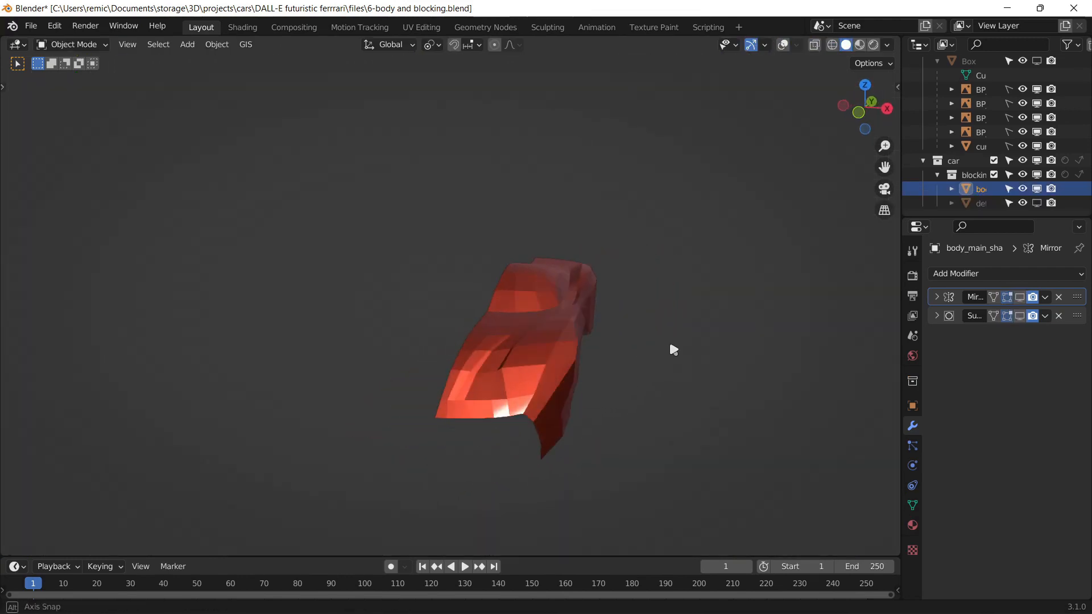
- Enable viewport display of the Mirror and subdivision modifiers on body_main_shape and shade the car body smooth
middle_drag(670, 348, 602, 365)
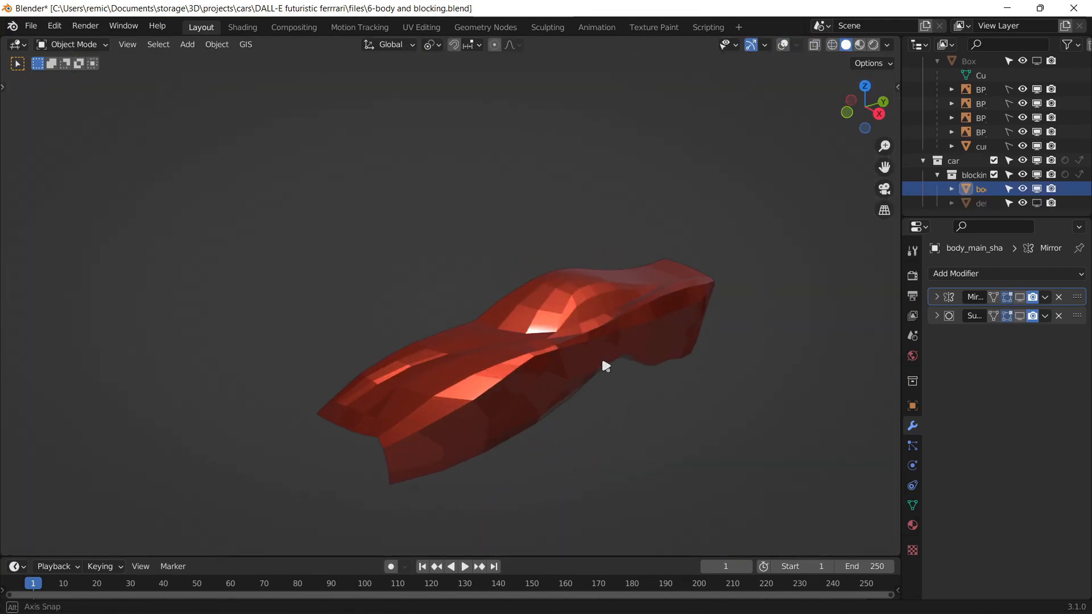
click(1022, 298)
middle_drag(425, 373, 625, 369)
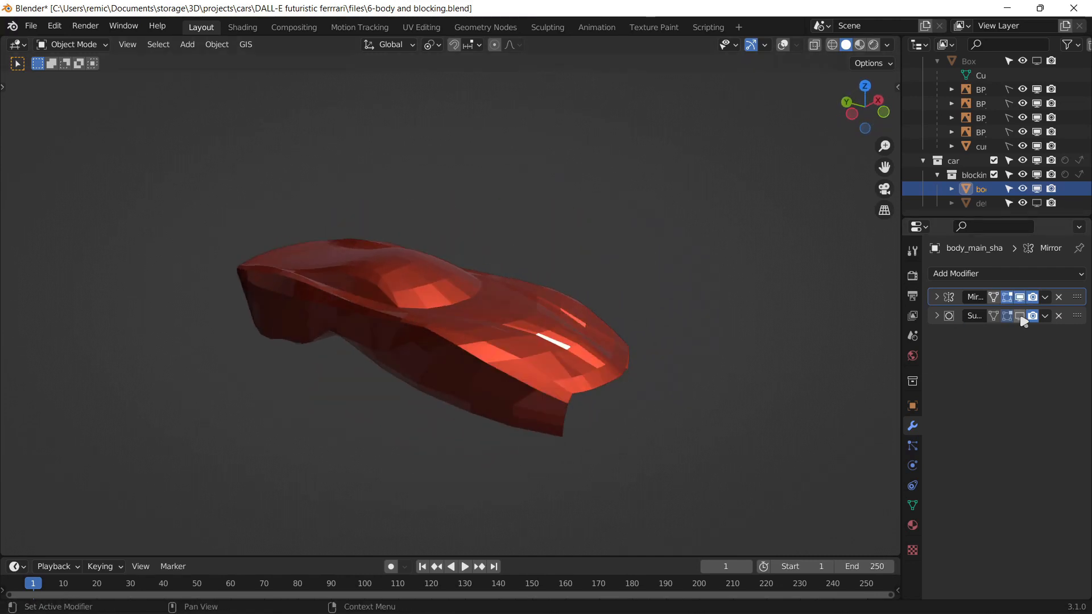
click(1021, 317)
middle_drag(824, 337, 425, 335)
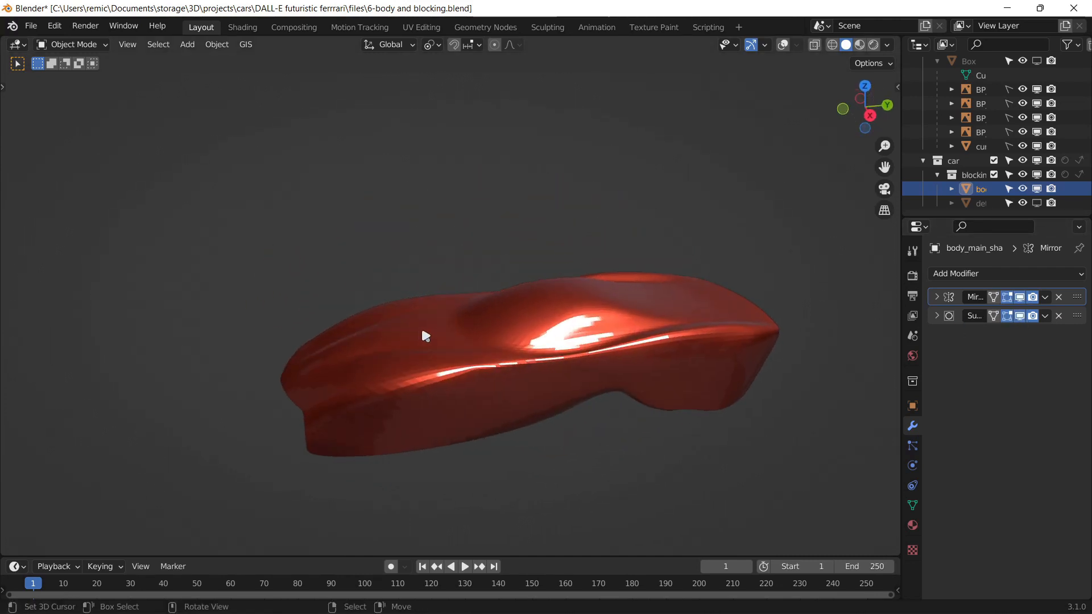
right_click(432, 338)
click(428, 326)
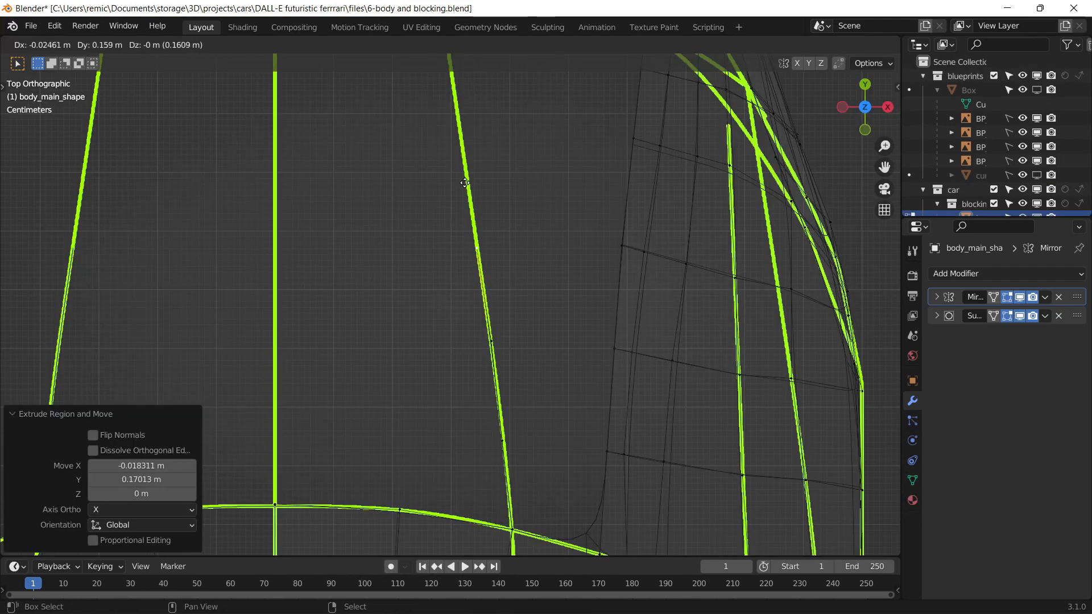
- Extrude the vertex chain of body_main_shape rearward along the green guide curve to the rear cross curve, in segments of about 0.11 to 0.2 m
click(465, 182)
shift+middle_drag(467, 178, 521, 434)
key(e)
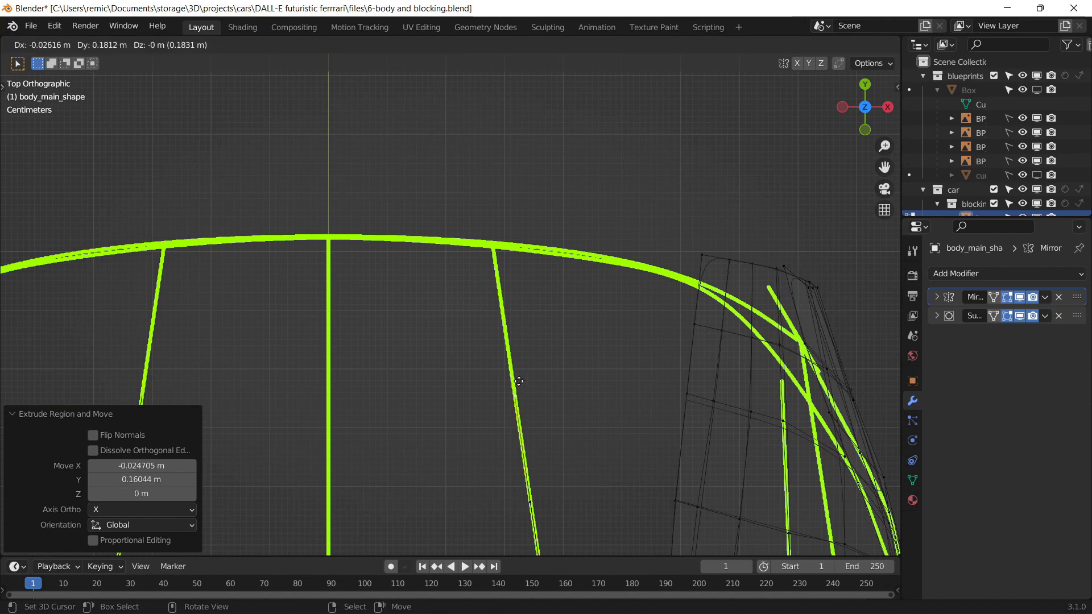
click(513, 365)
key(e)
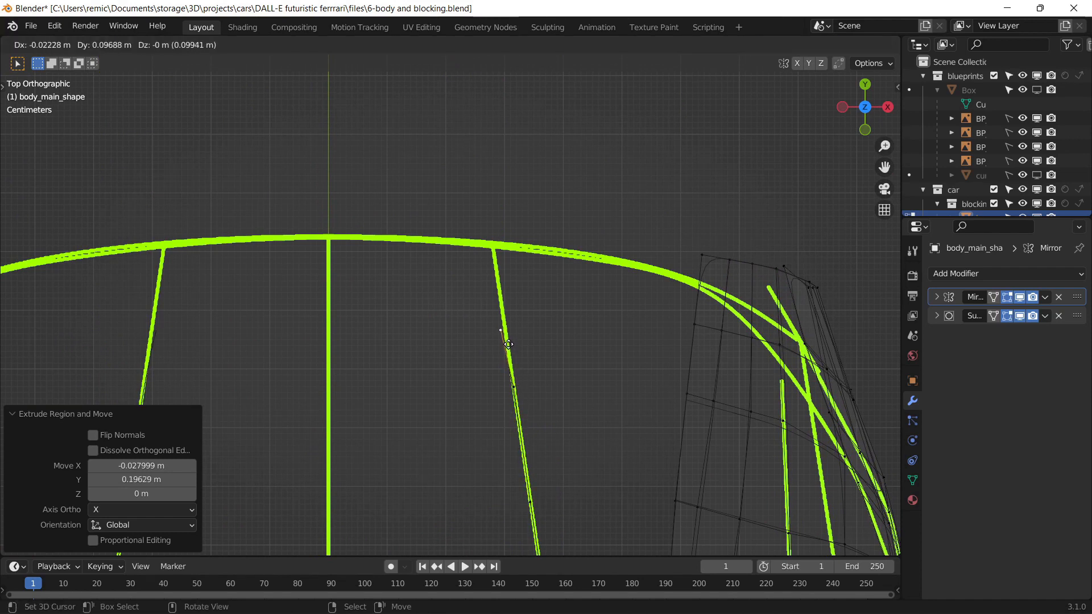
click(512, 336)
key(e)
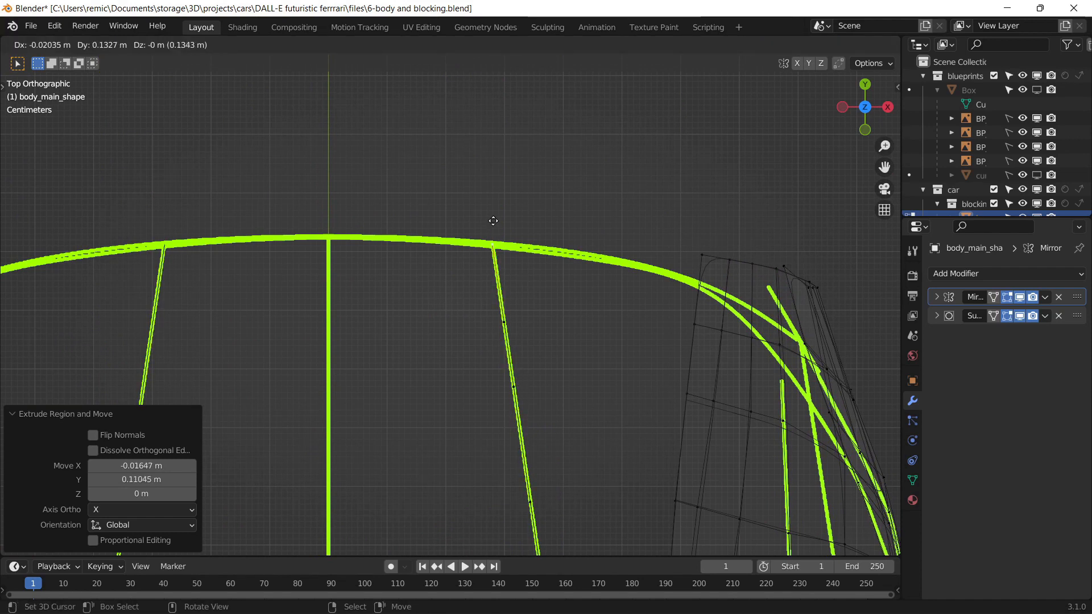
click(498, 265)
- Slide the vertex beside the front section's outer side inward along its edge in top view
scroll(495, 365, up, 3)
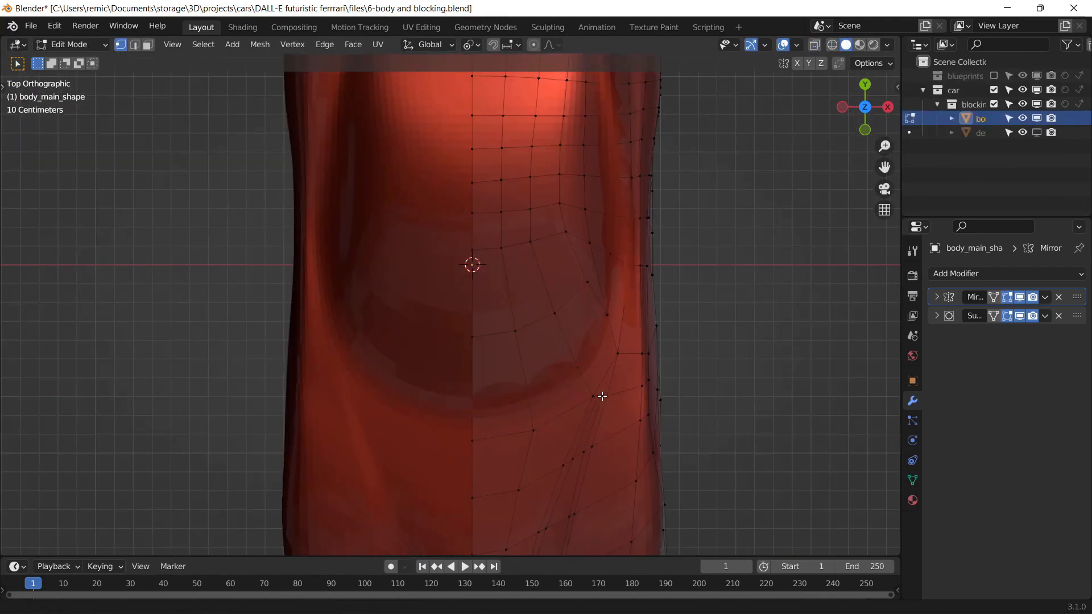
shift+middle_drag(602, 396, 420, 229)
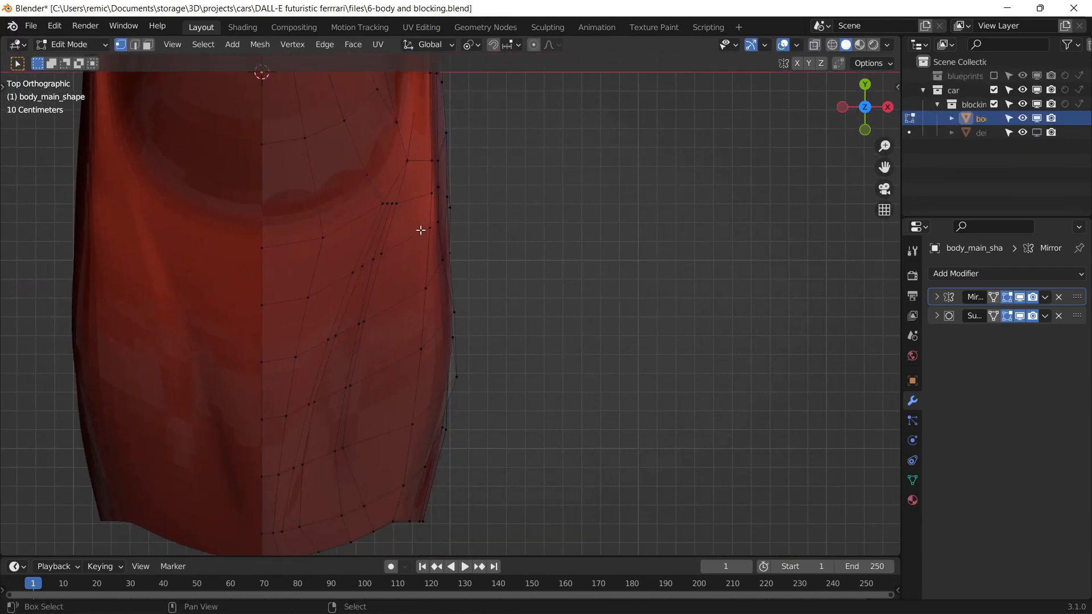
scroll(433, 234, up, 3)
key(g)
key(g)
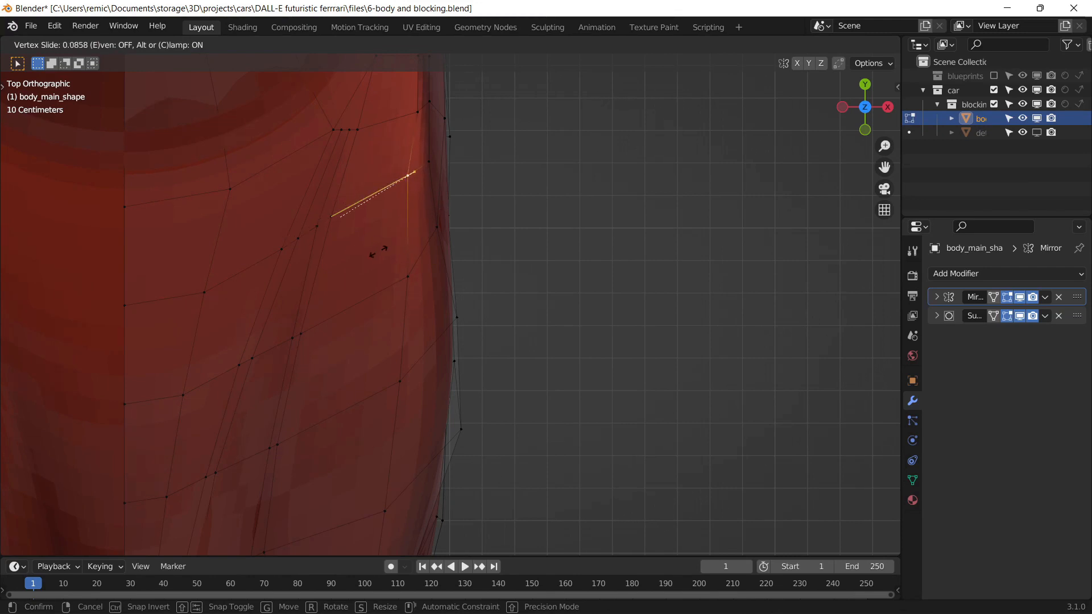
click(306, 271)
key(Tab)
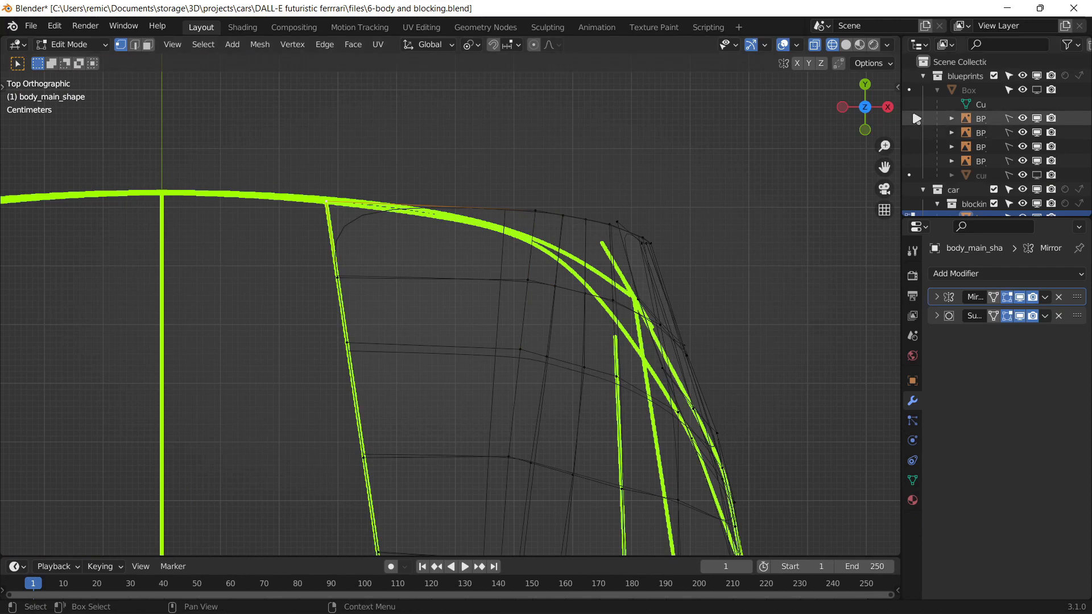
- Move the raised rear corner vertex of body_main_shape down to the green guide curve in right view
drag(870, 114, 863, 108)
click(863, 108)
shift+middle_drag(445, 181, 405, 418)
scroll(502, 326, up, 3)
shift+middle_drag(502, 327, 370, 370)
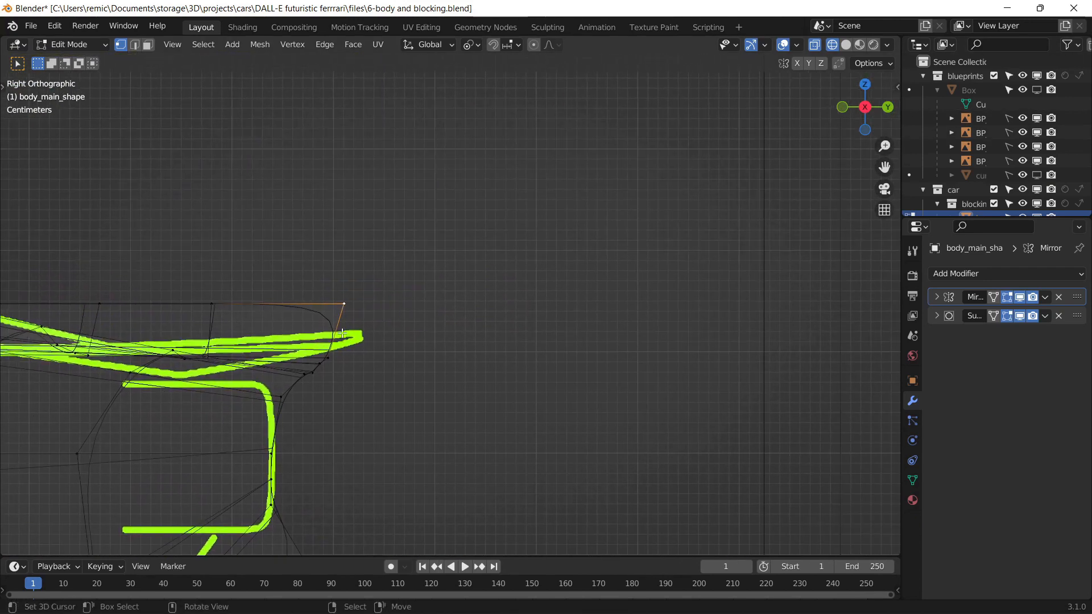
key(g)
click(363, 504)
key(g)
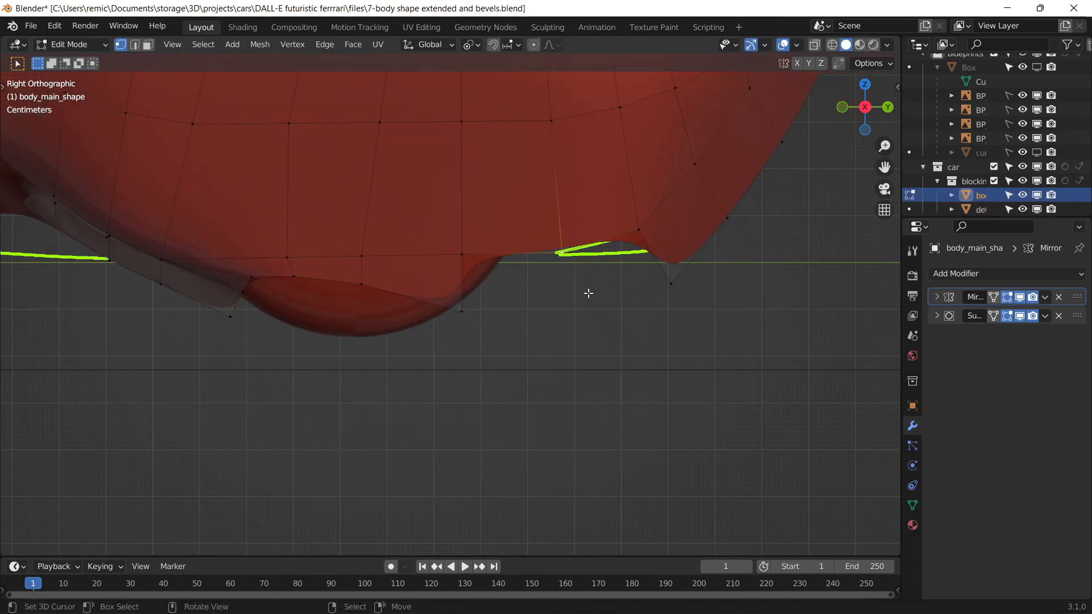
- Extrude the lower rear edge vertex of body_main_shape downward, fill the neighbouring gaps with faces and return to Object Mode
key(e)
click(597, 349)
click(484, 257)
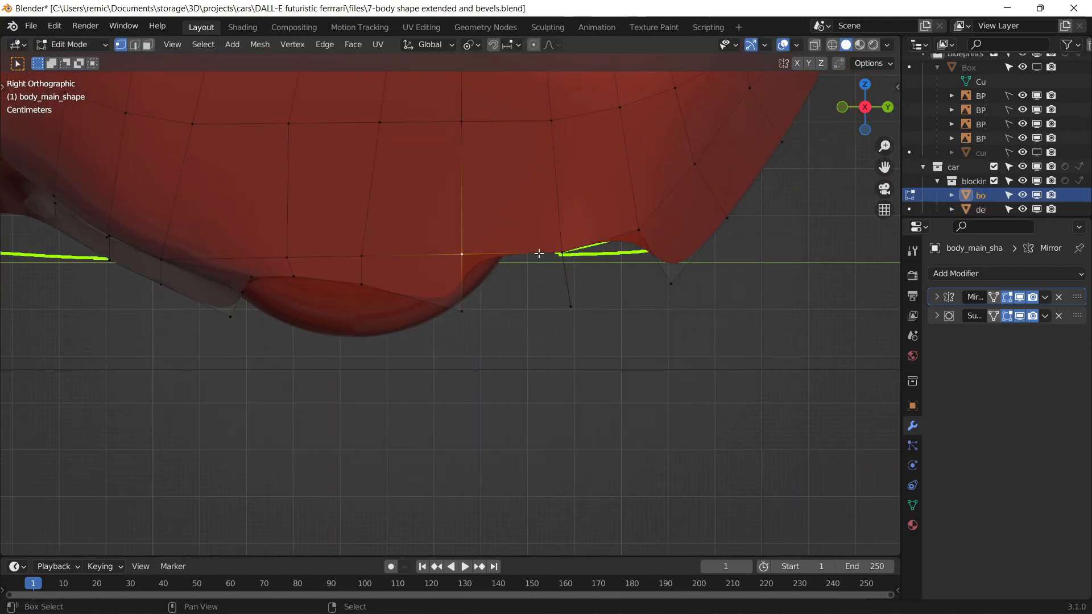
key(f)
key(f)
key(Tab)
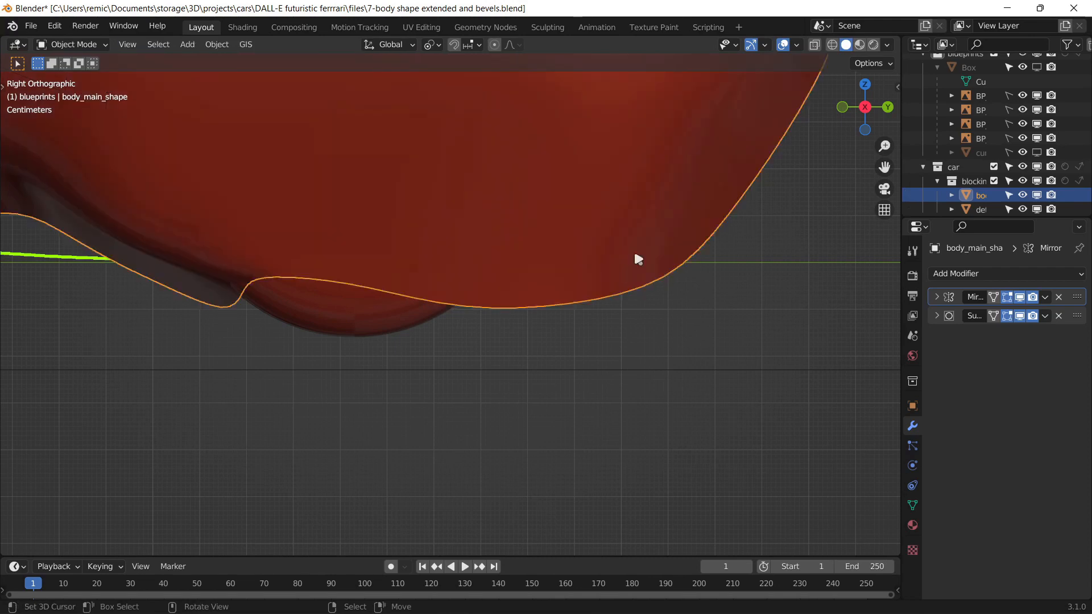
- Examine the smoothed car body in perspective with the viewport overlays hidden and shown
key(shift+alt+z)
scroll(588, 278, down, 12)
middle_drag(343, 315, 422, 369)
key(shift+alt+z)
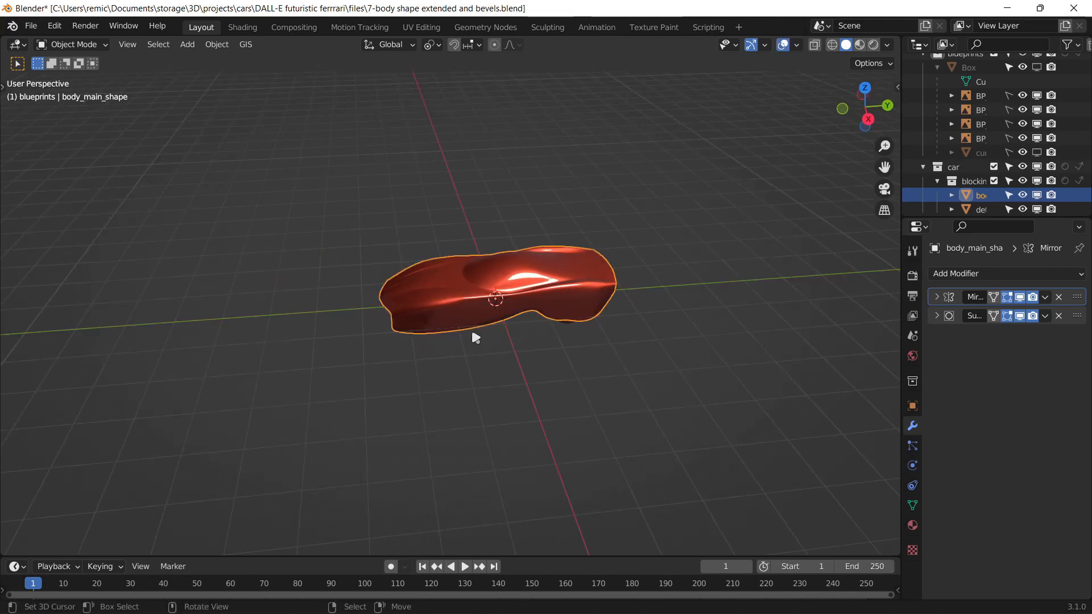
mouse_move(475, 338)
middle_down()
mouse_move(432, 324)
mouse_move(485, 295)
mouse_move(576, 329)
mouse_move(493, 335)
middle_up()
key(shift+alt+z)
middle_drag(412, 342, 524, 361)
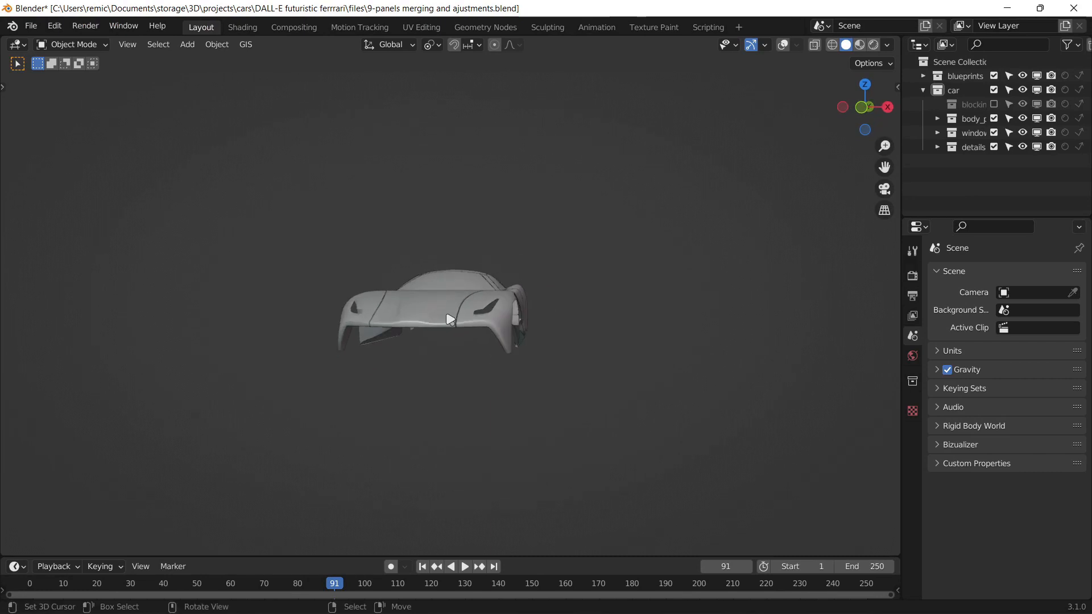
- Examine the panelled car body from the front, rear and side, and the wheel model at an angle
scroll(534, 356, up, 3)
middle_drag(534, 356, 466, 395)
scroll(548, 452, down, 3)
middle_drag(549, 452, 457, 438)
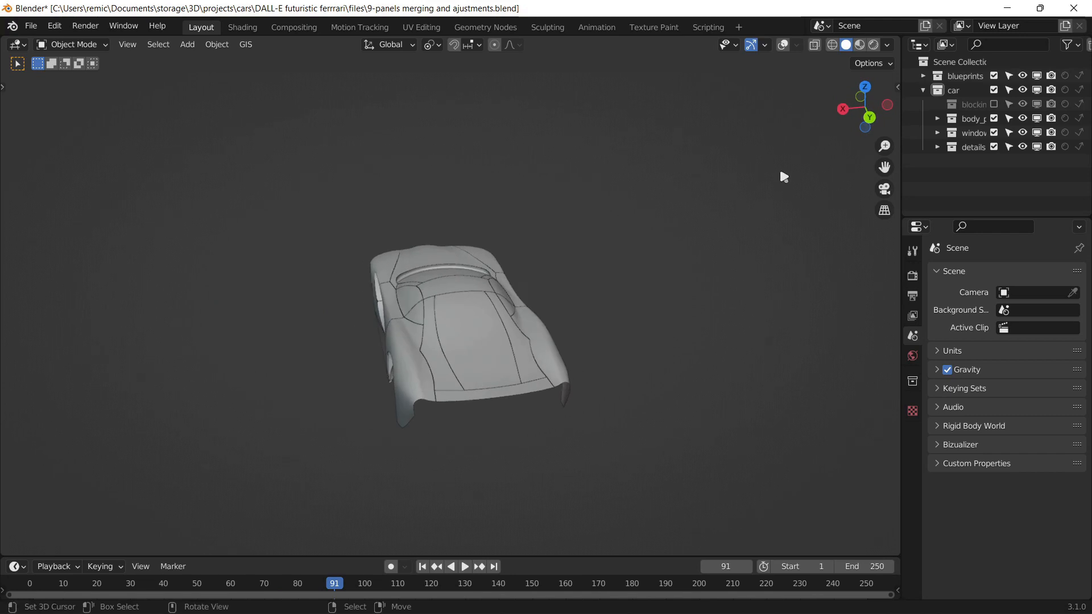
click(843, 109)
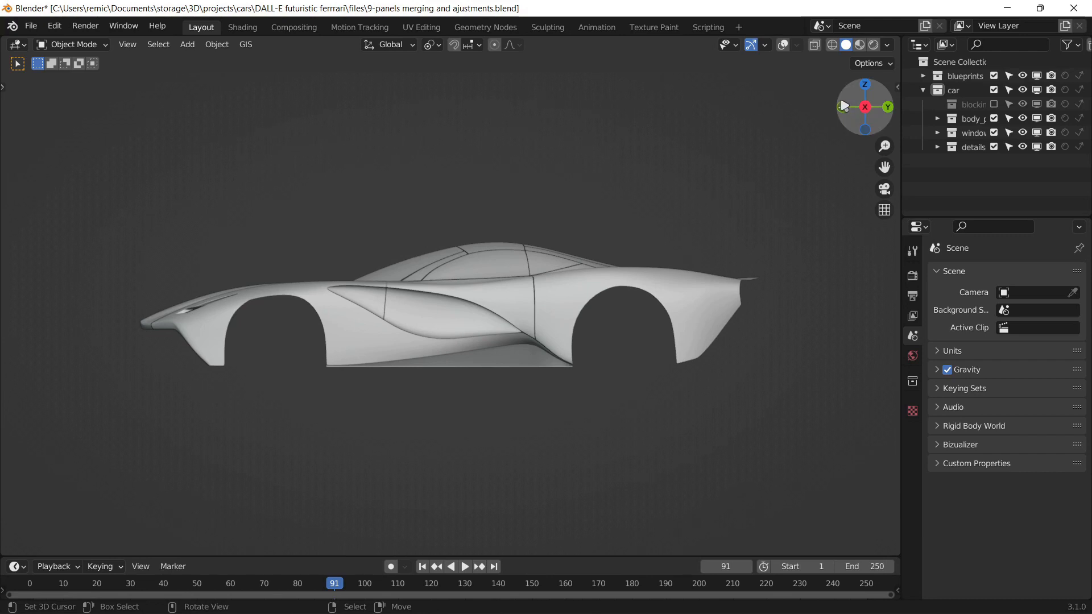
click(840, 113)
middle_drag(717, 286, 447, 360)
middle_drag(571, 359, 415, 336)
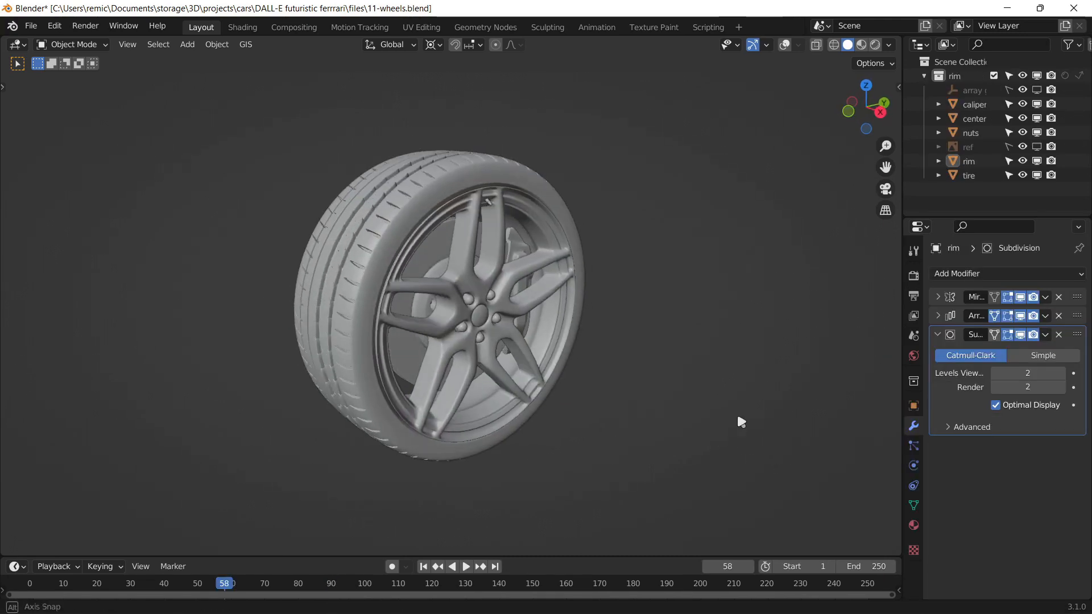
middle_drag(741, 422, 607, 352)
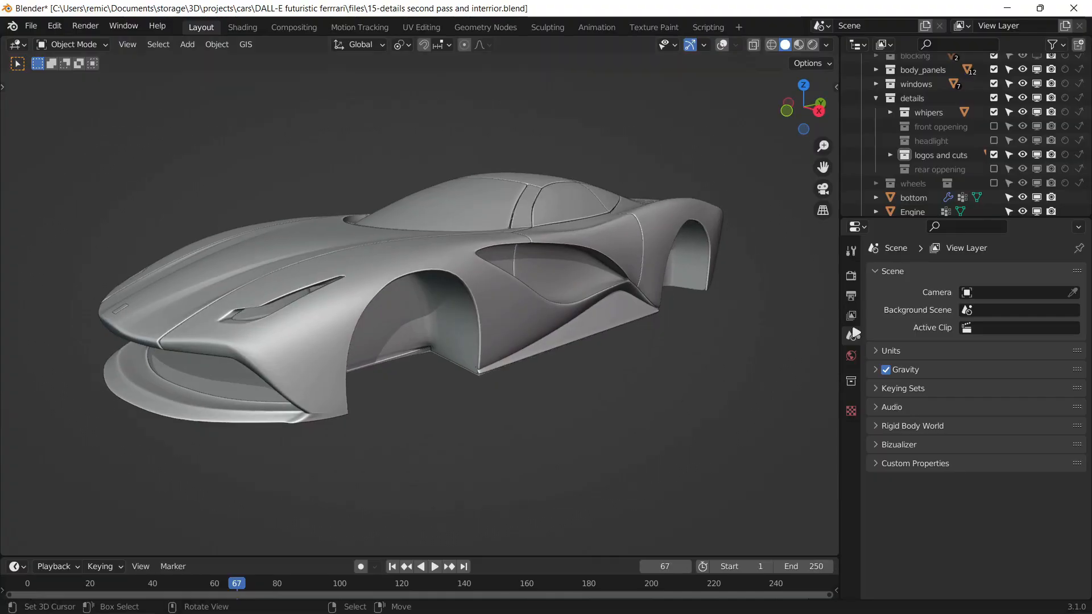
- Enable the wheels, front oppening, headlight and rear oppening collections on the car
click(994, 183)
middle_drag(522, 360, 555, 355)
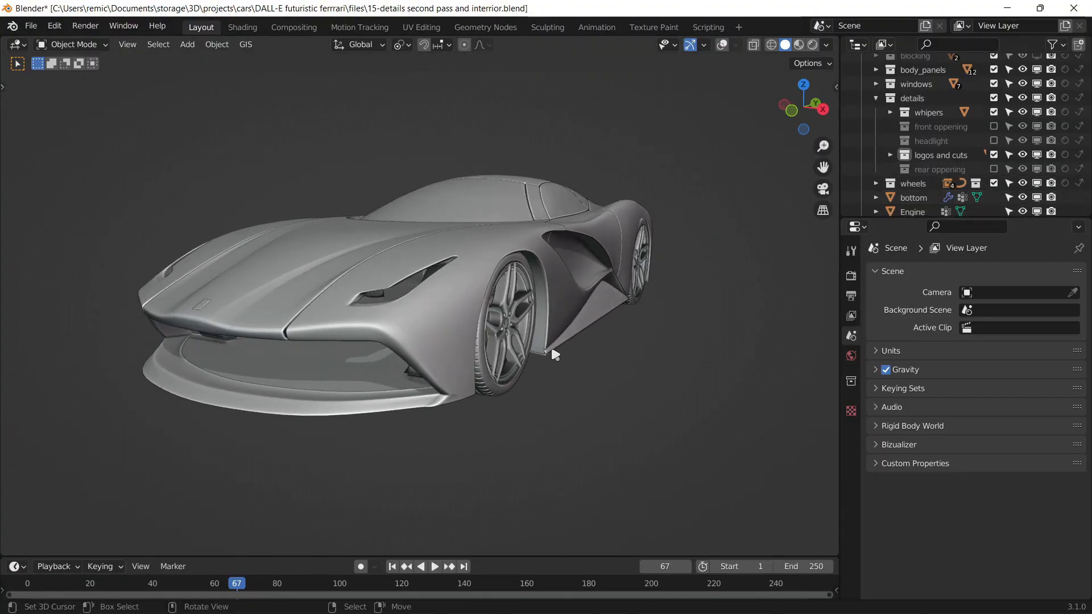
click(993, 126)
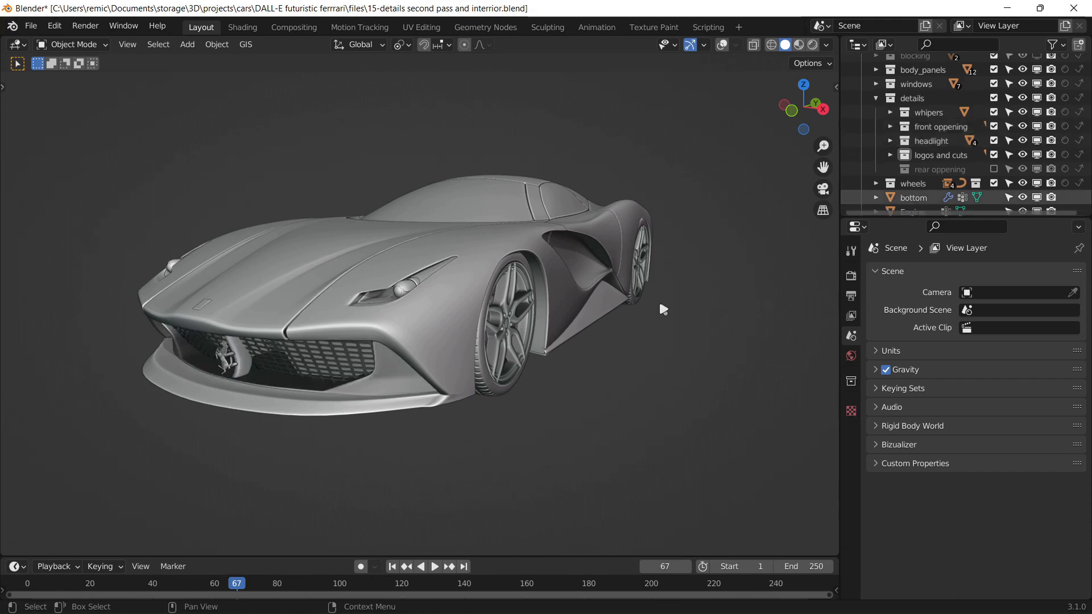
click(993, 170)
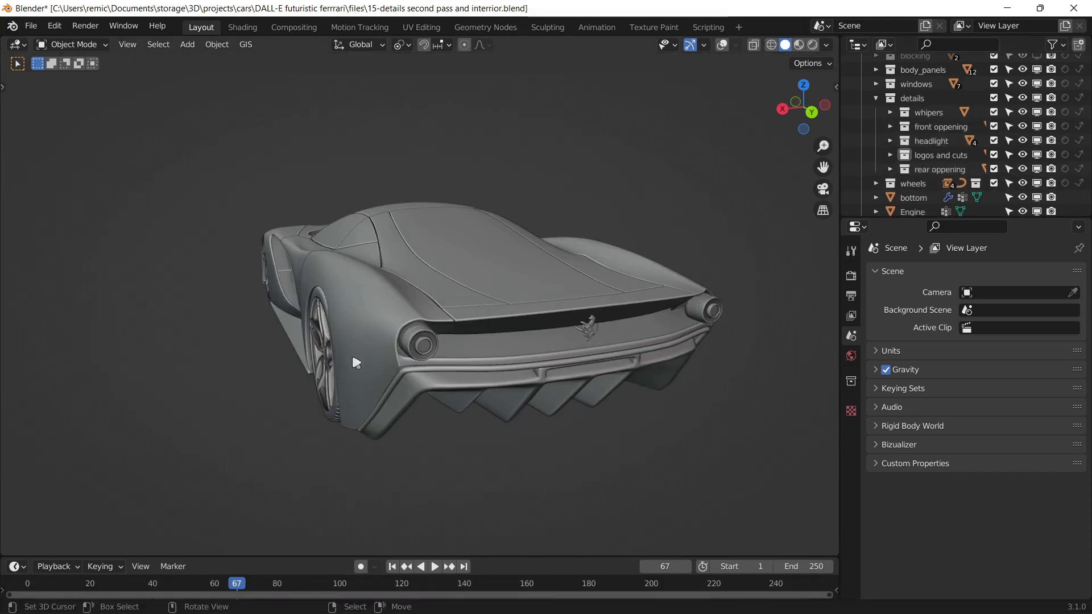
middle_drag(356, 363, 999, 85)
- Isolate a part of the car in local view, examine it up close and restore the full model
middle_drag(588, 218, 421, 339)
click(637, 325)
scroll(472, 323, up, 1)
key(slash)
scroll(588, 311, up, 3)
scroll(466, 332, up, 4)
key(slash)
- Toggle the windows collection and examine the car's details up close
click(994, 85)
scroll(517, 357, down, 7)
scroll(322, 369, up, 4)
scroll(421, 339, up, 3)
click(434, 336)
scroll(435, 337, up, 1)
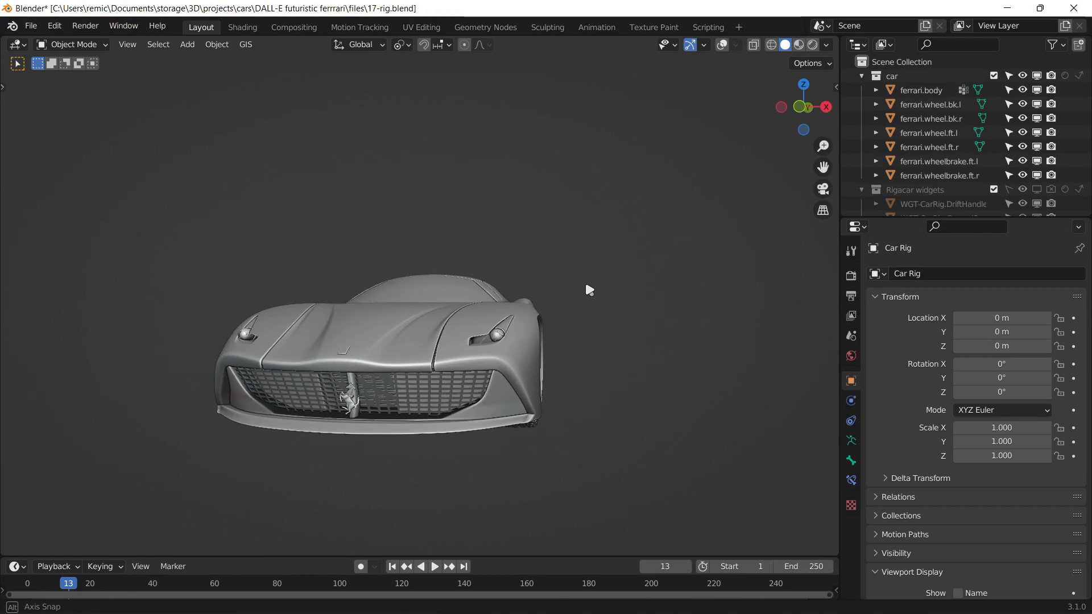
- Try moving the Suspension and GroundSensor.Ft.L controls of the Car Rig to test the suspension
middle_drag(585, 279, 641, 356)
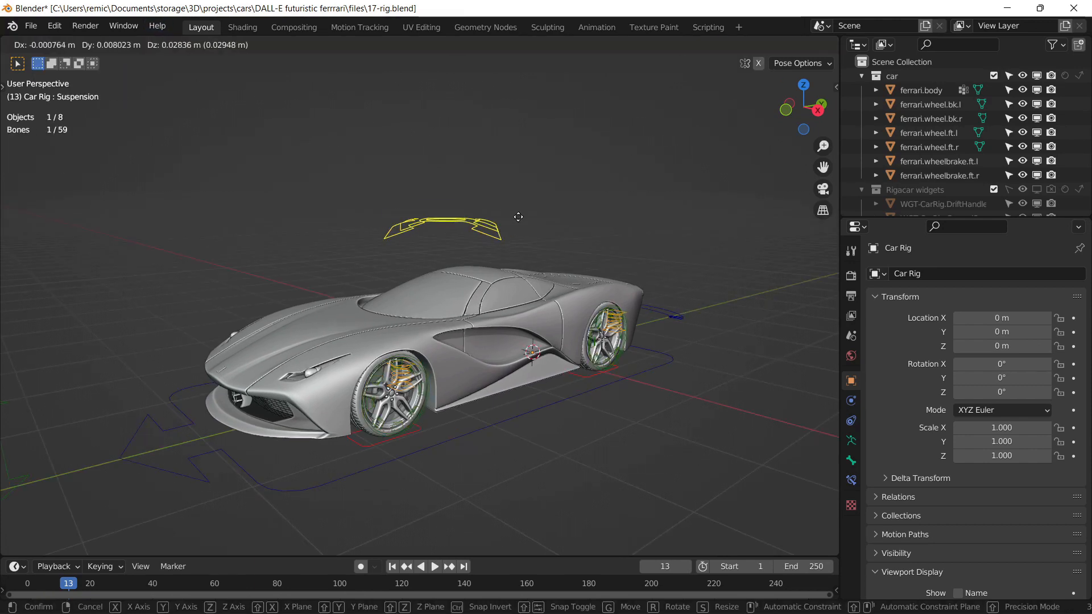
right_click(458, 198)
click(414, 439)
key(g)
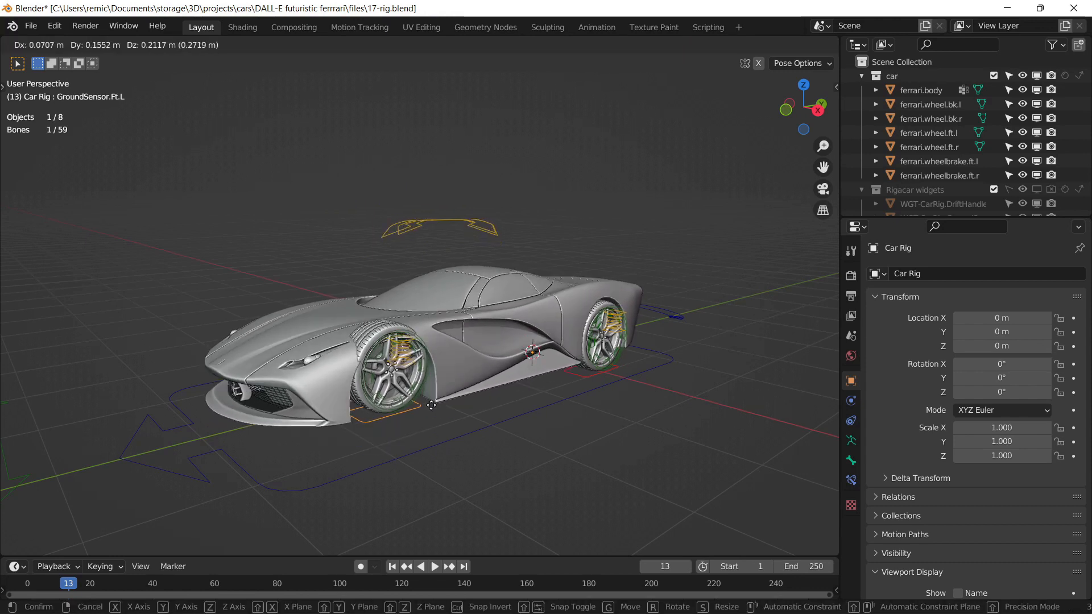
right_click(432, 405)
- Rotate the Drift control of the Car Rig to test the drift motion
scroll(132, 446, down, 2)
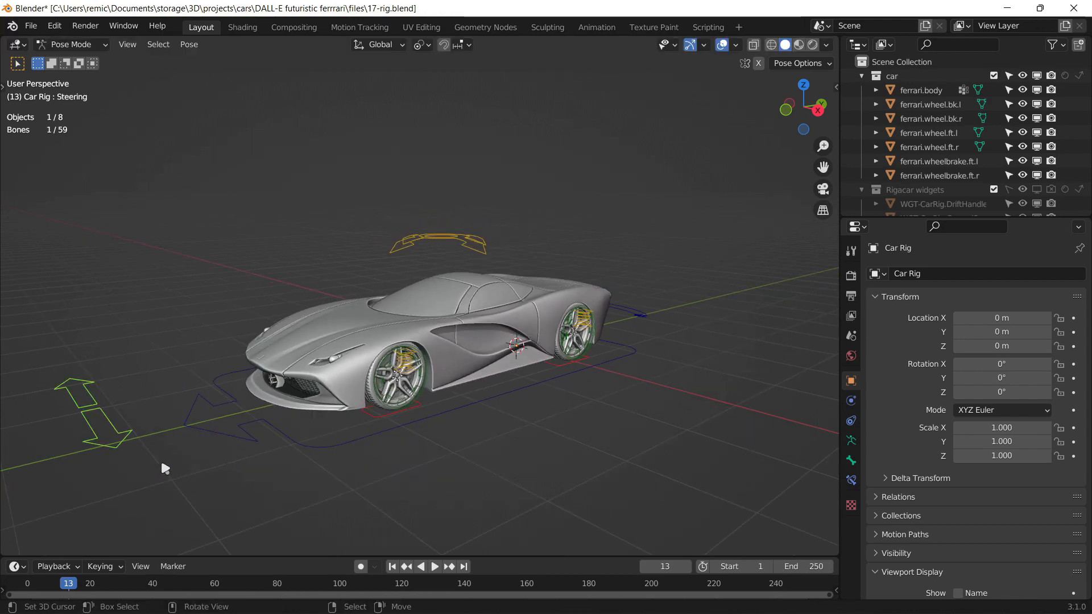
click(639, 315)
key(r)
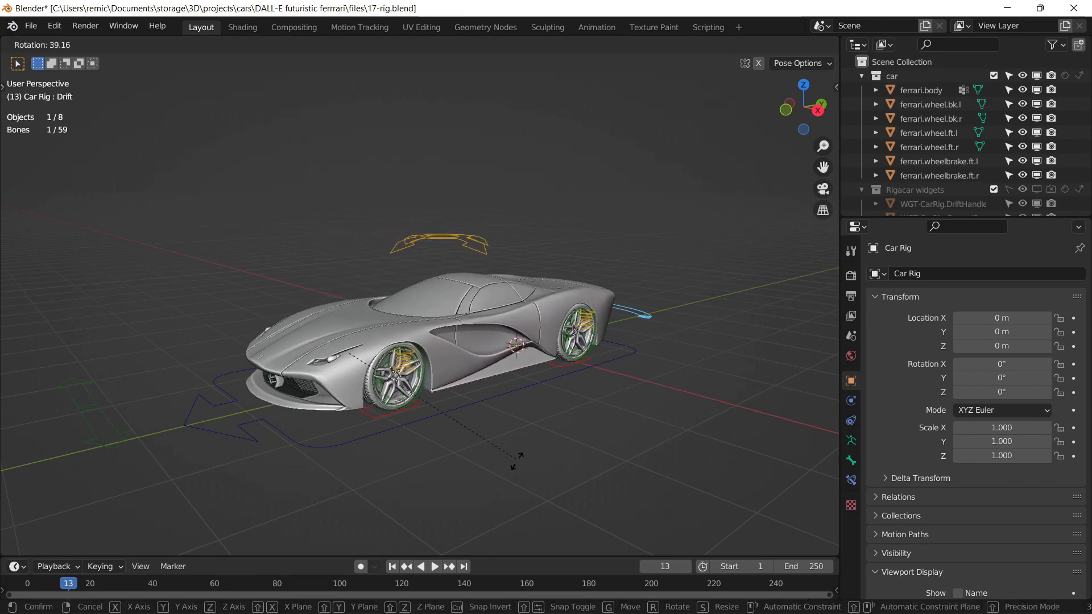